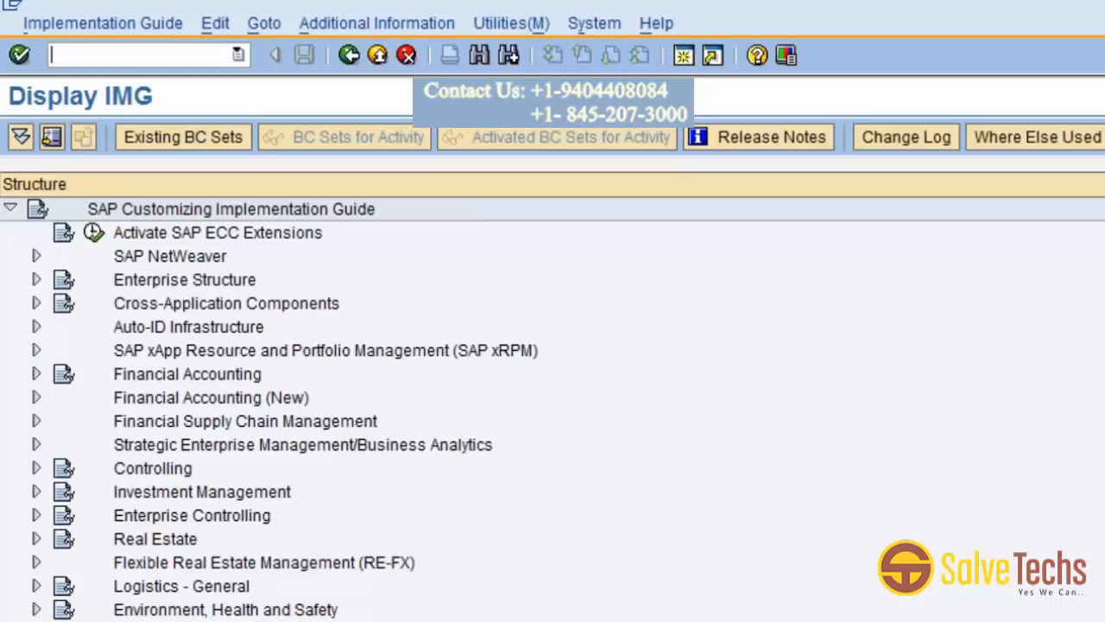
Expand Personnel Management, Personnel Administration and Basic Settings in the implementation guide.
scroll(553, 408, "down", 1)
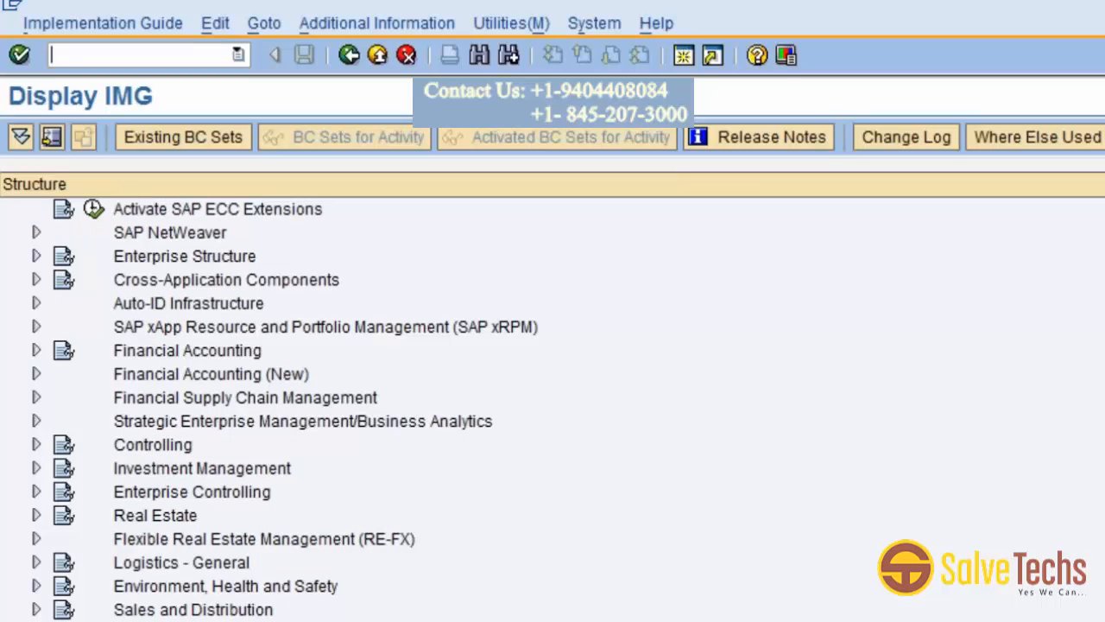
scroll(553, 408, "down", 2)
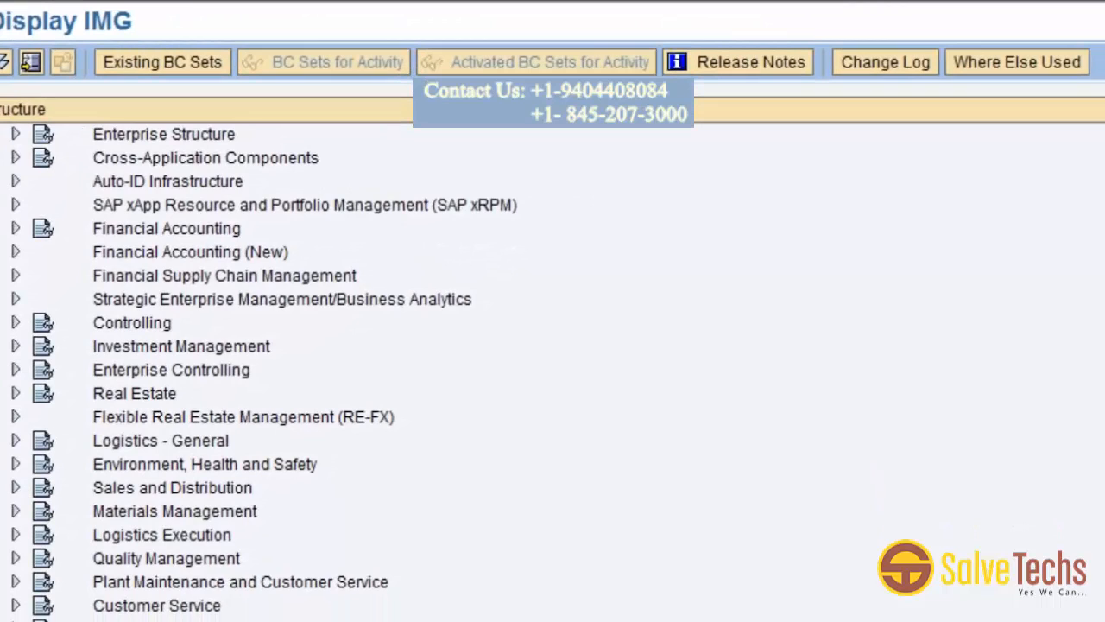
scroll(553, 408, "down", 4)
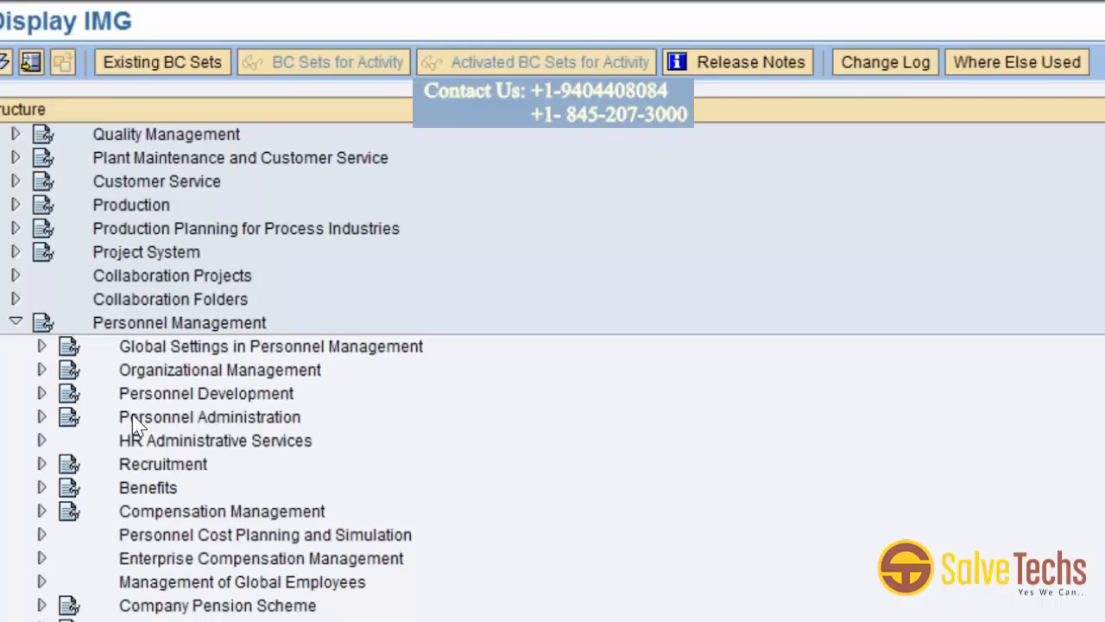
double_click(136, 420)
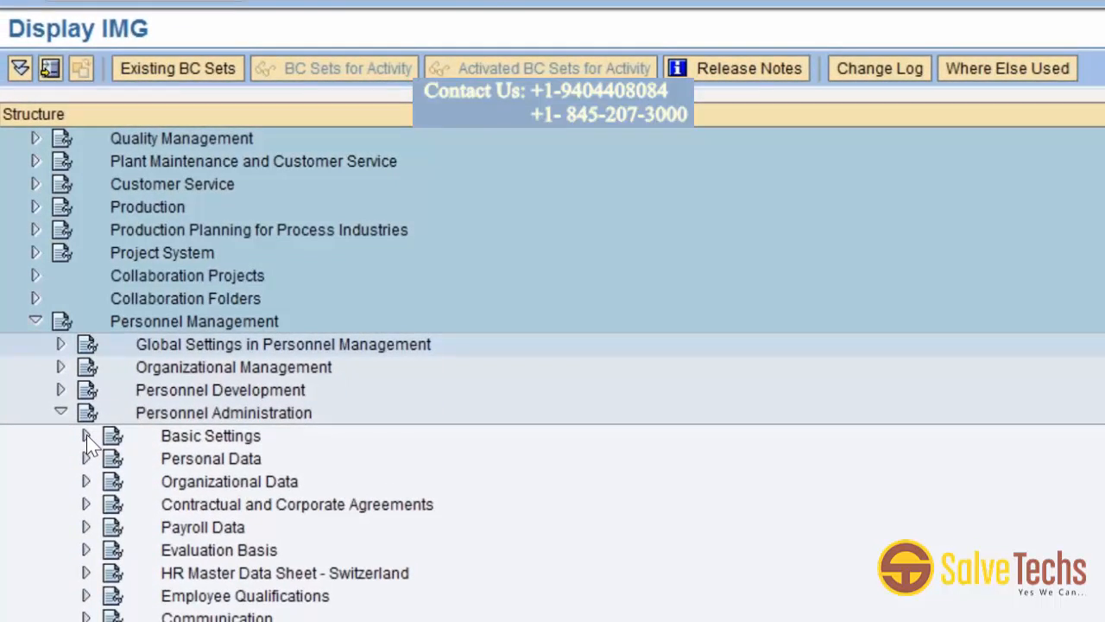
left_click(86, 435)
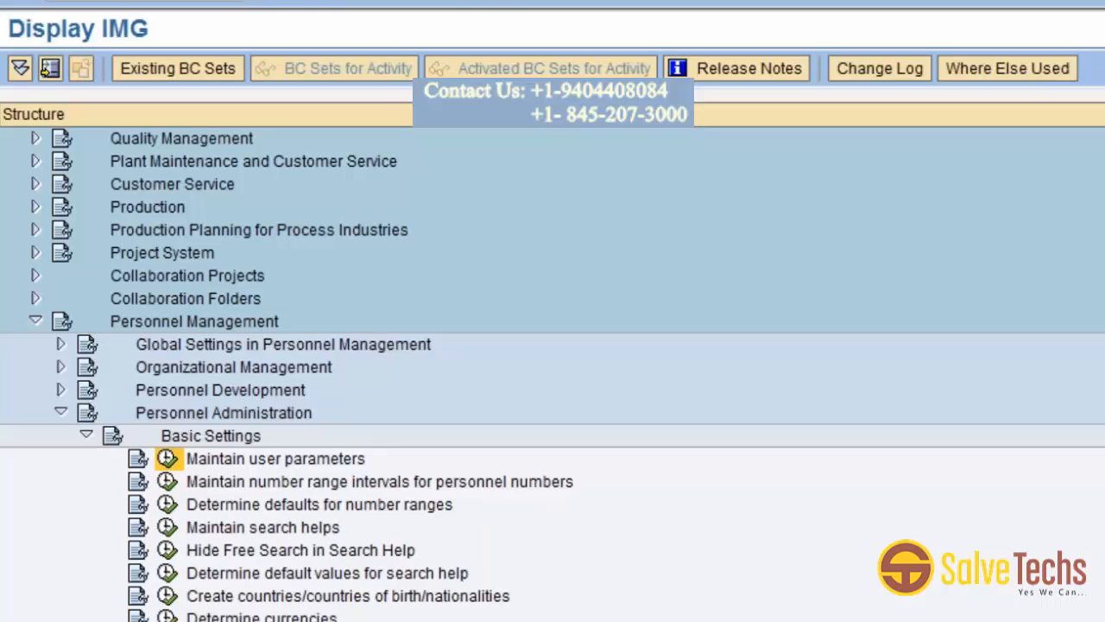
Run the Maintain user parameters activity for country USA and acknowledge the information.
left_click(166, 459)
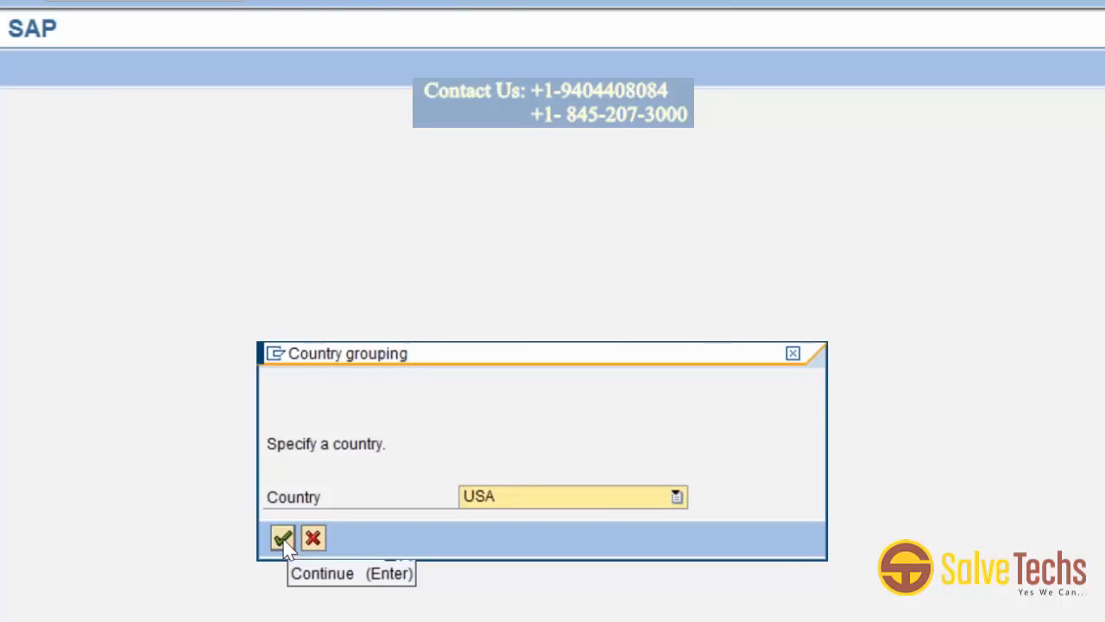
left_click(283, 540)
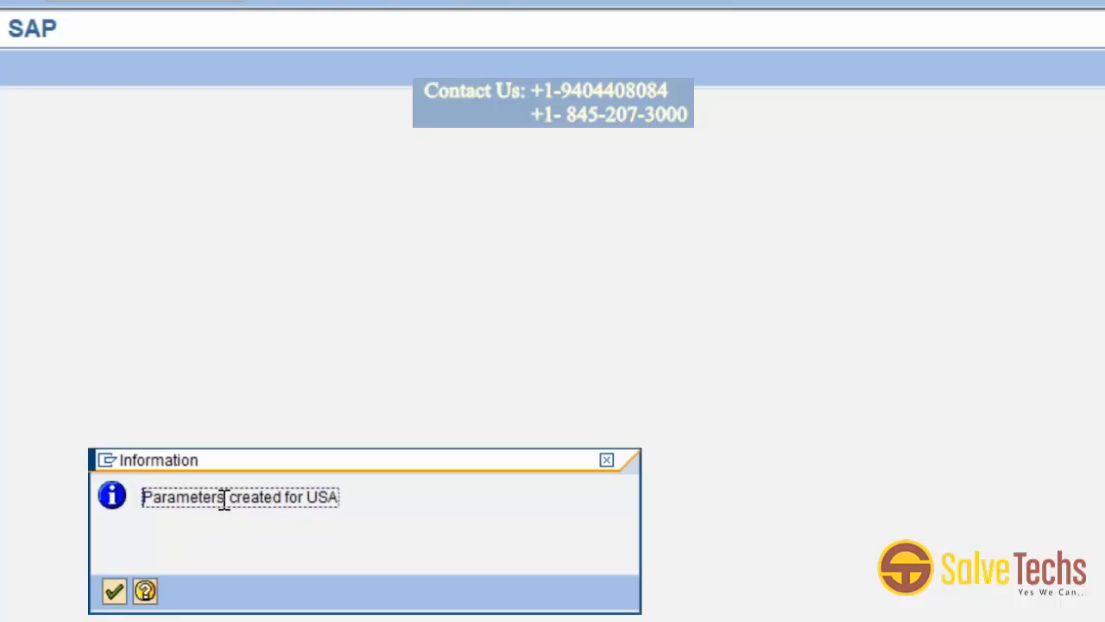
left_click(114, 592)
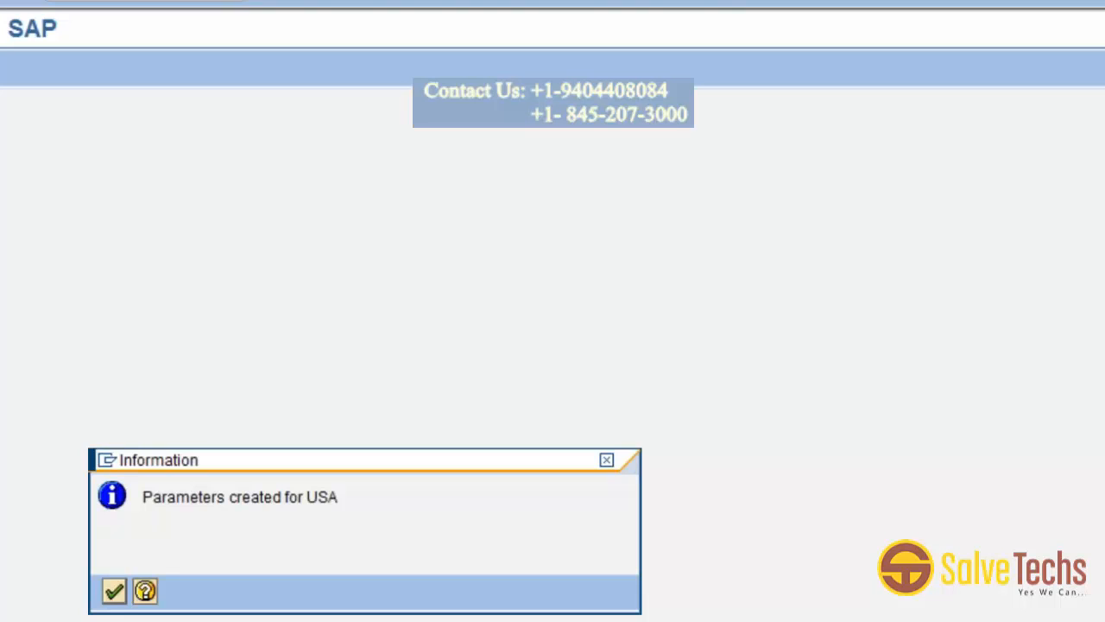
key("Return")
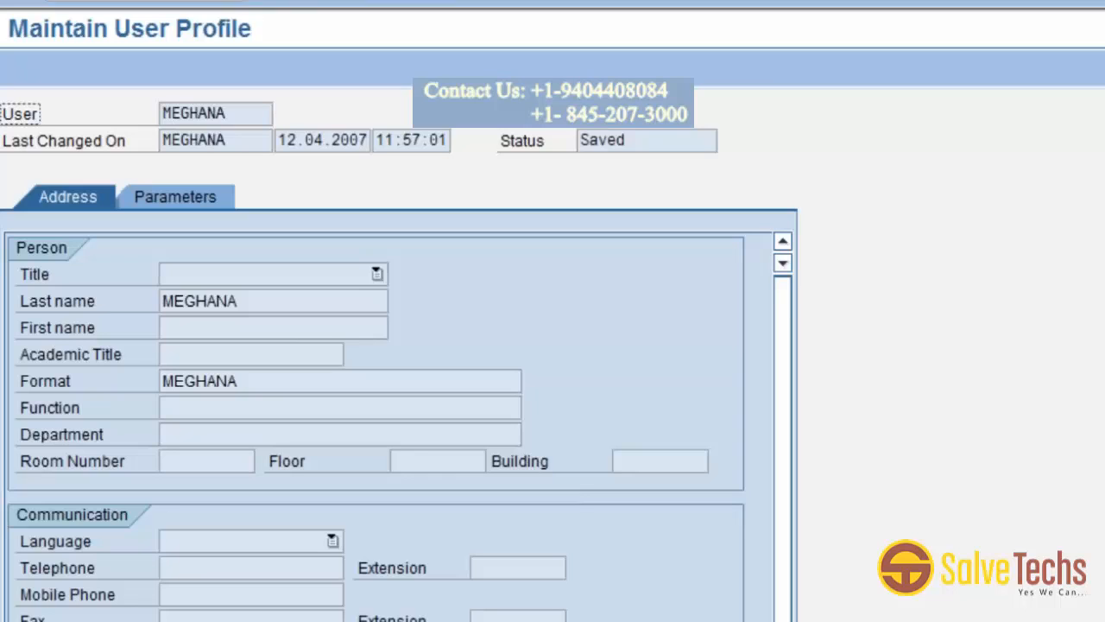
Set the MOL (Personnel Country Grouping) parameter value to 10 in the user profile parameters.
left_click(204, 191)
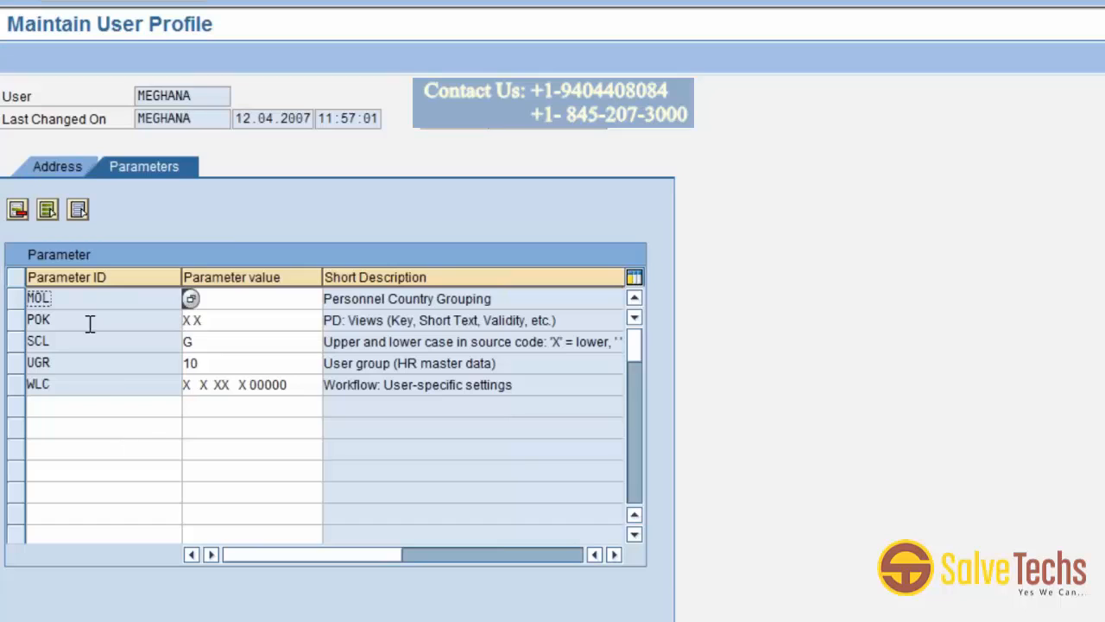
left_click(17, 299)
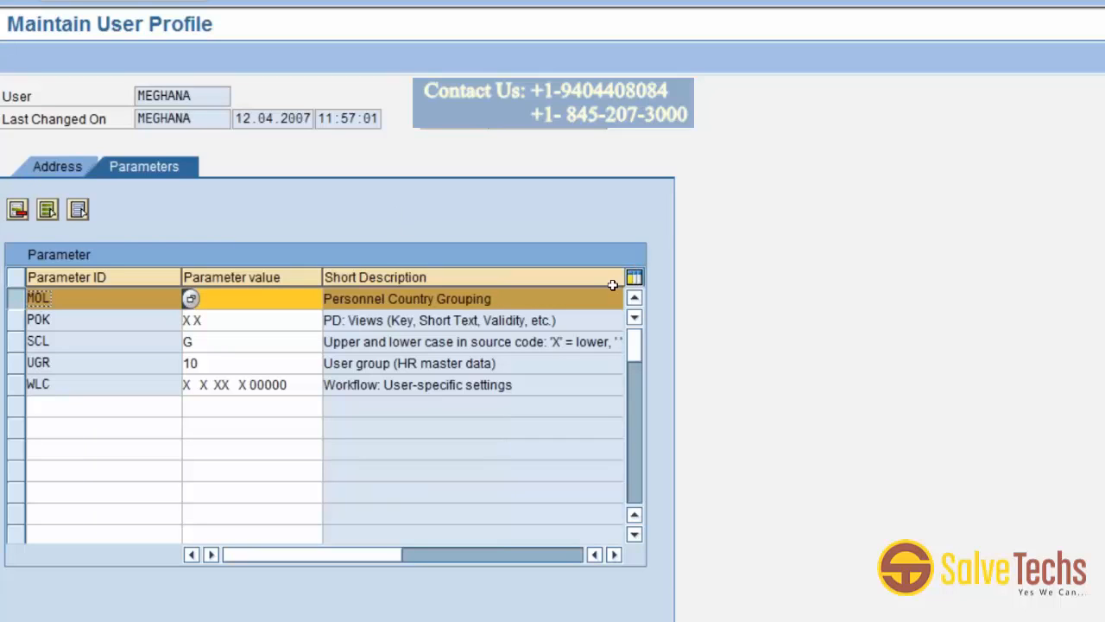
type("10")
key("Tab")
left_click(252, 1)
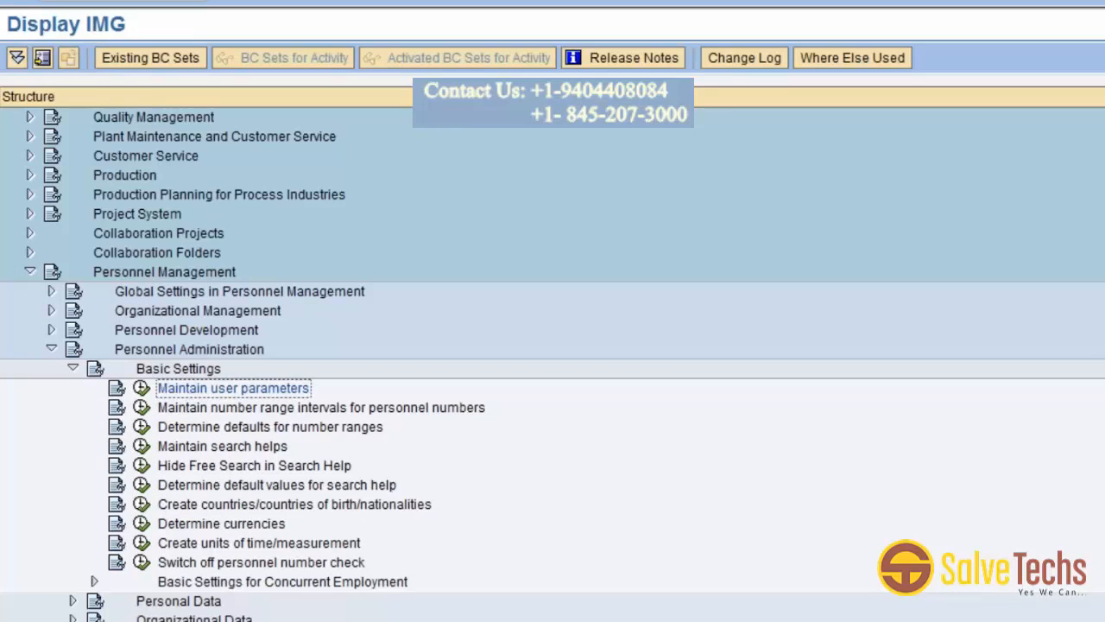
Run Maintain user parameters again with country Great Britain and acknowledge the information.
left_click(141, 388)
left_click(572, 419)
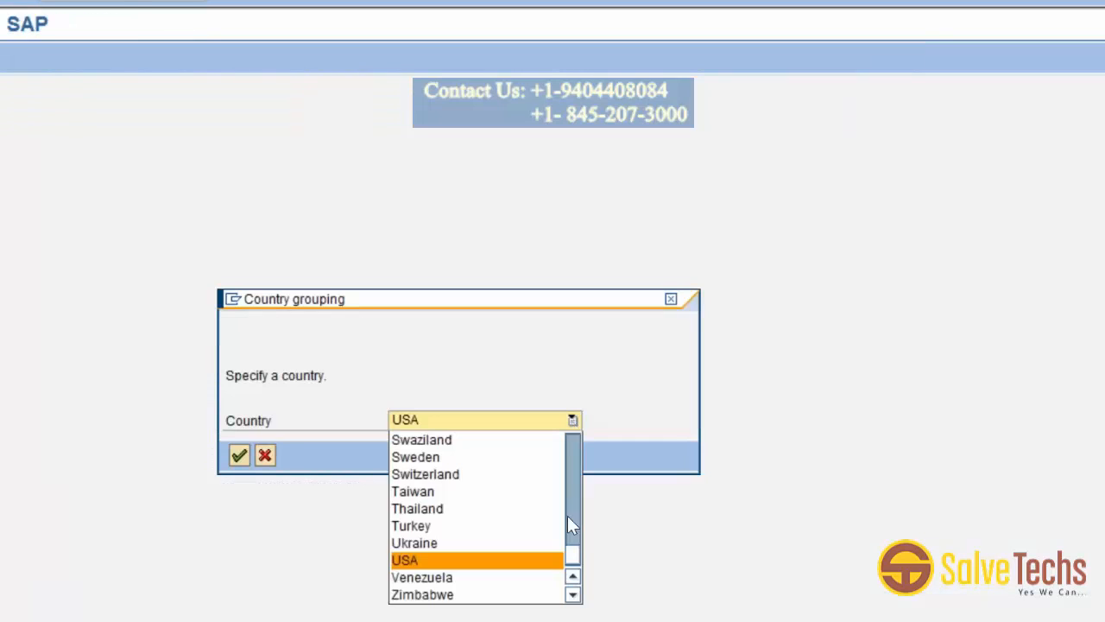
left_click(574, 595)
left_click_drag(573, 548, 469, 425)
key("g")
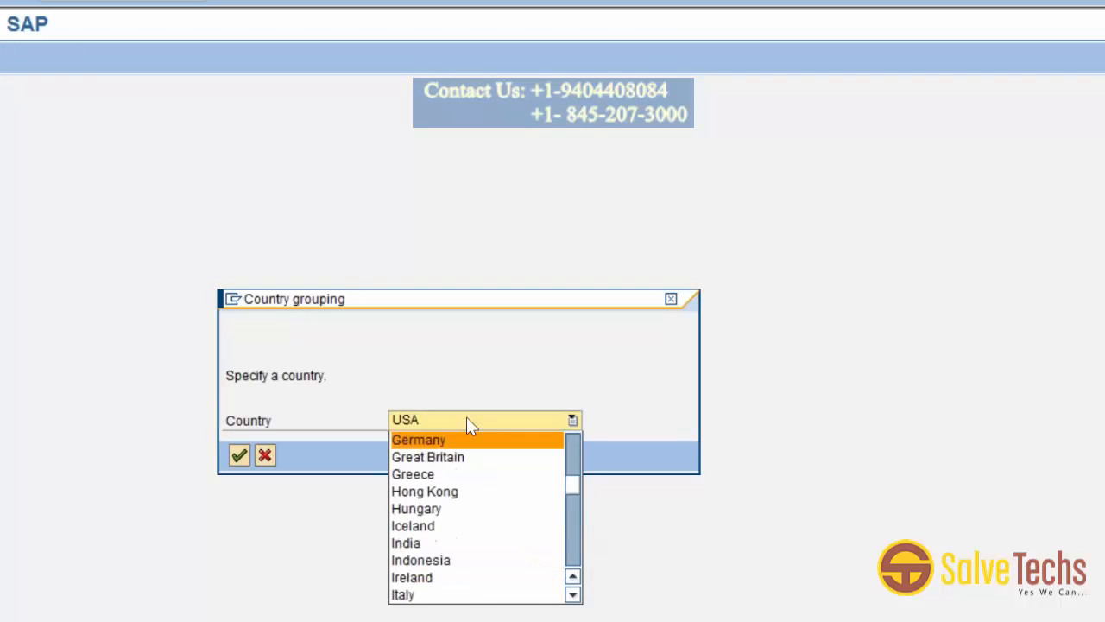
left_click(458, 458)
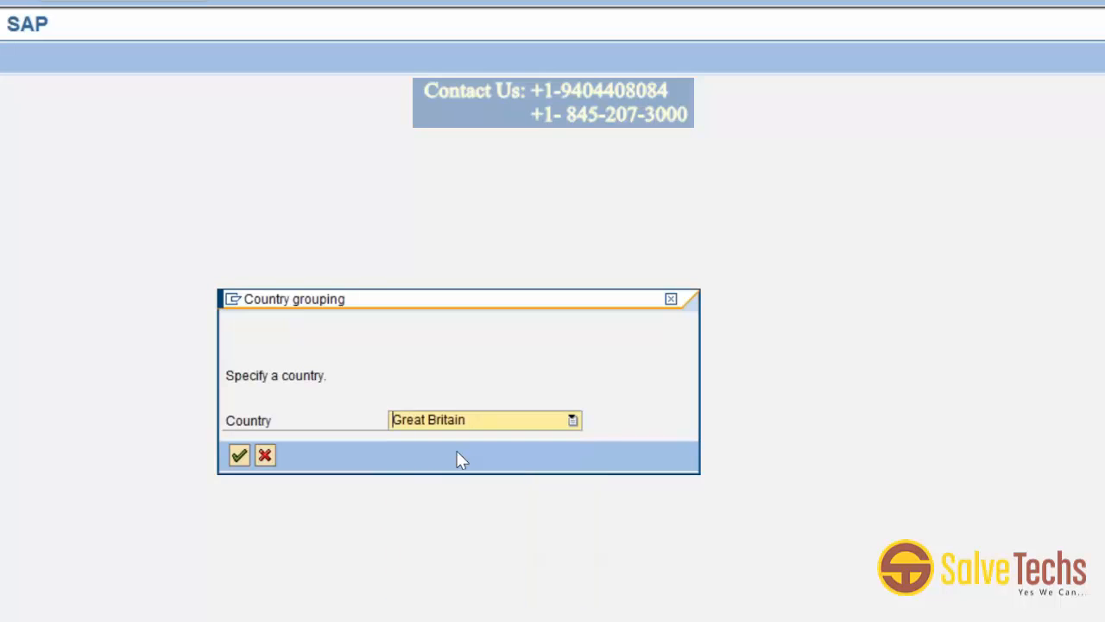
left_click(240, 455)
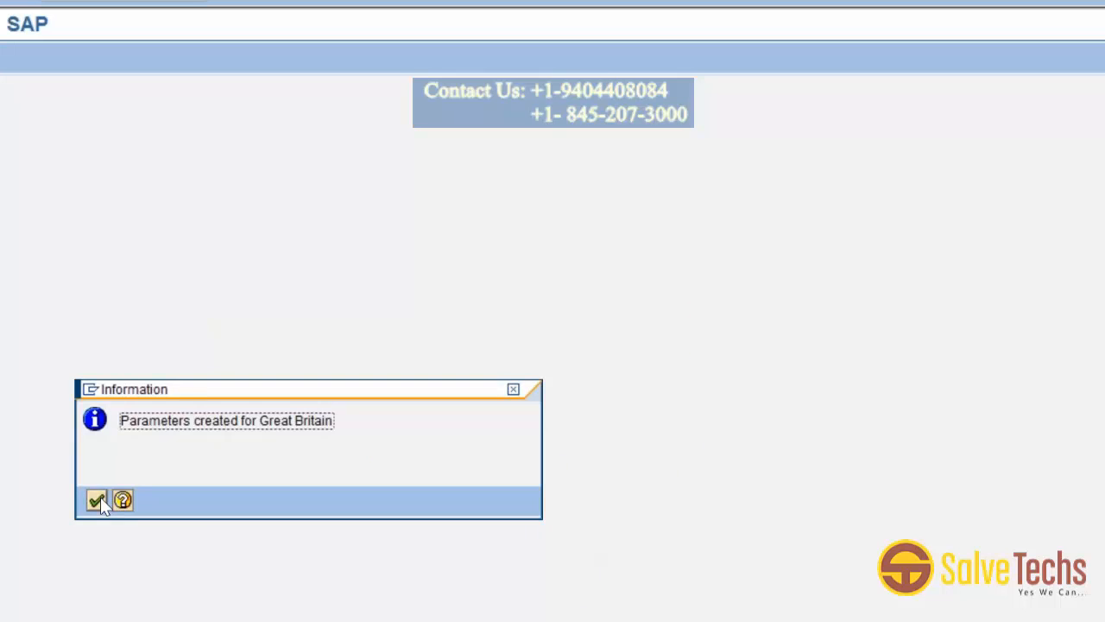
left_click(100, 498)
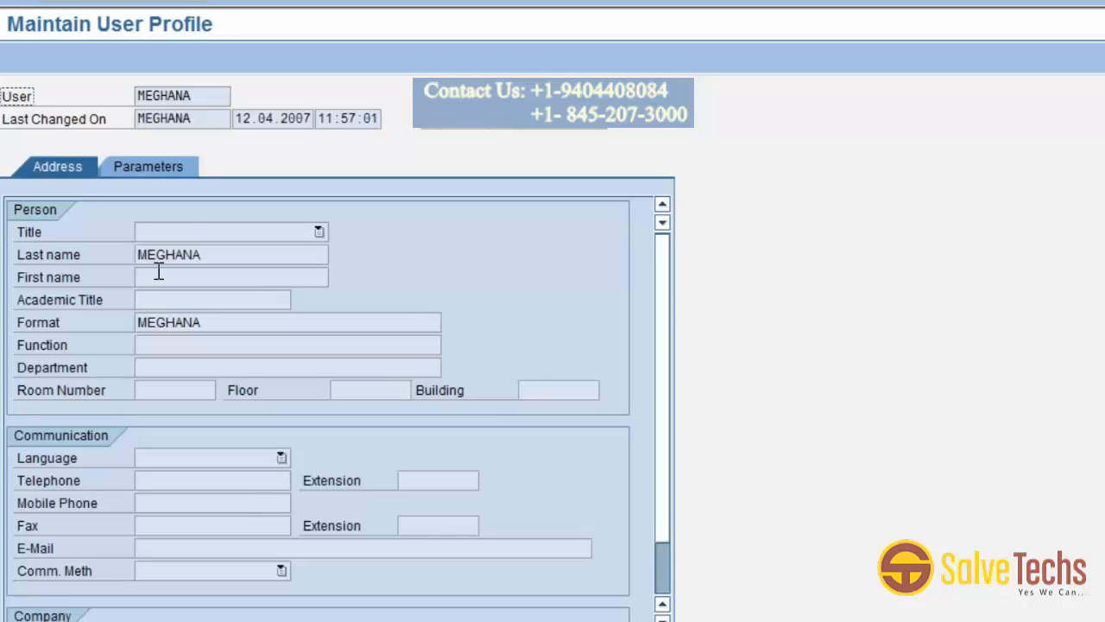
Set the MOL parameter value to 08 in the user profile parameters.
left_click(162, 165)
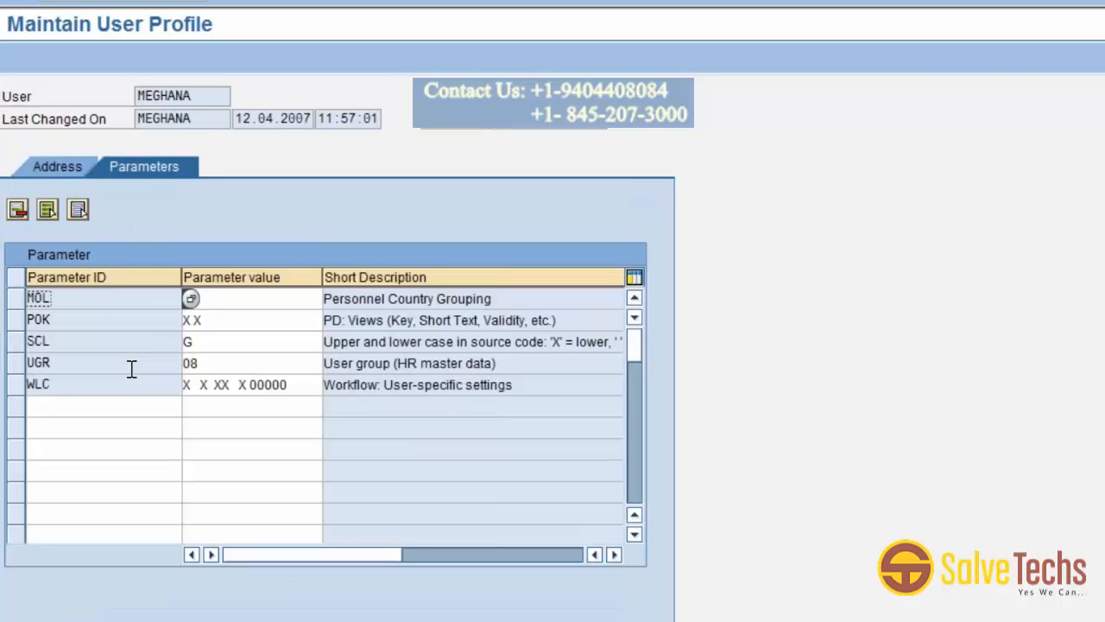
left_click(15, 299)
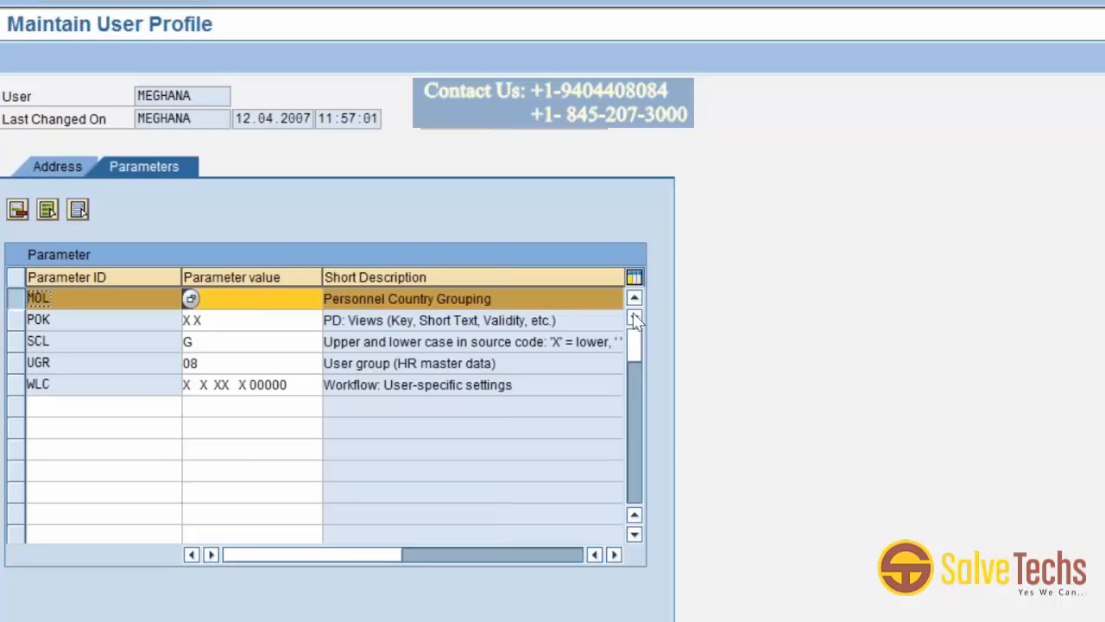
type("08")
left_click(607, 301)
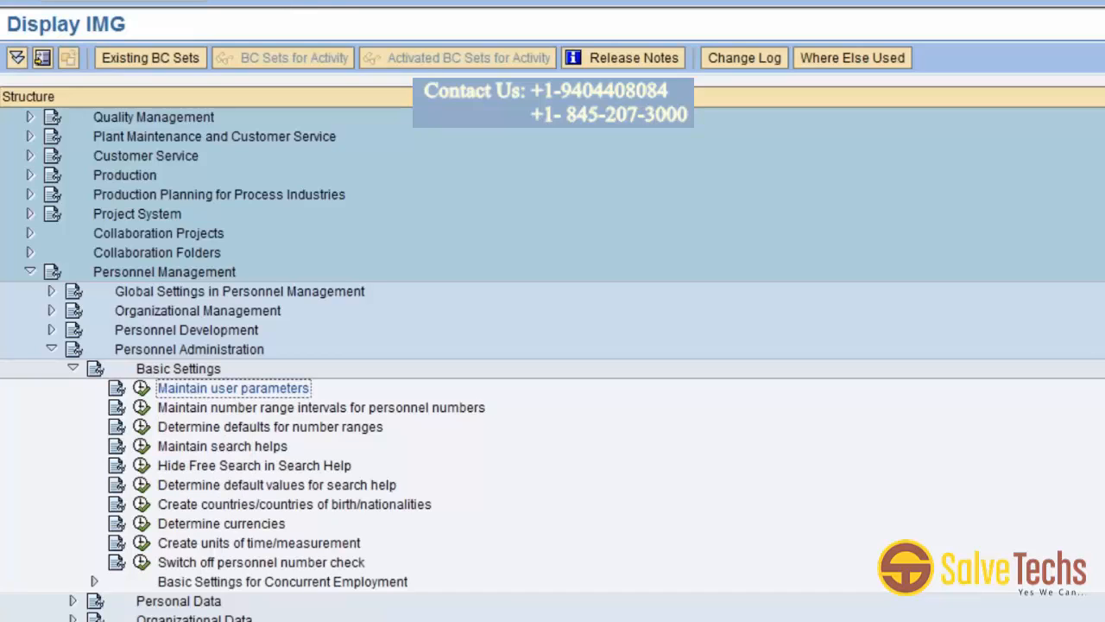
Open the number range intervals for personnel numbers in change mode.
left_click(141, 408)
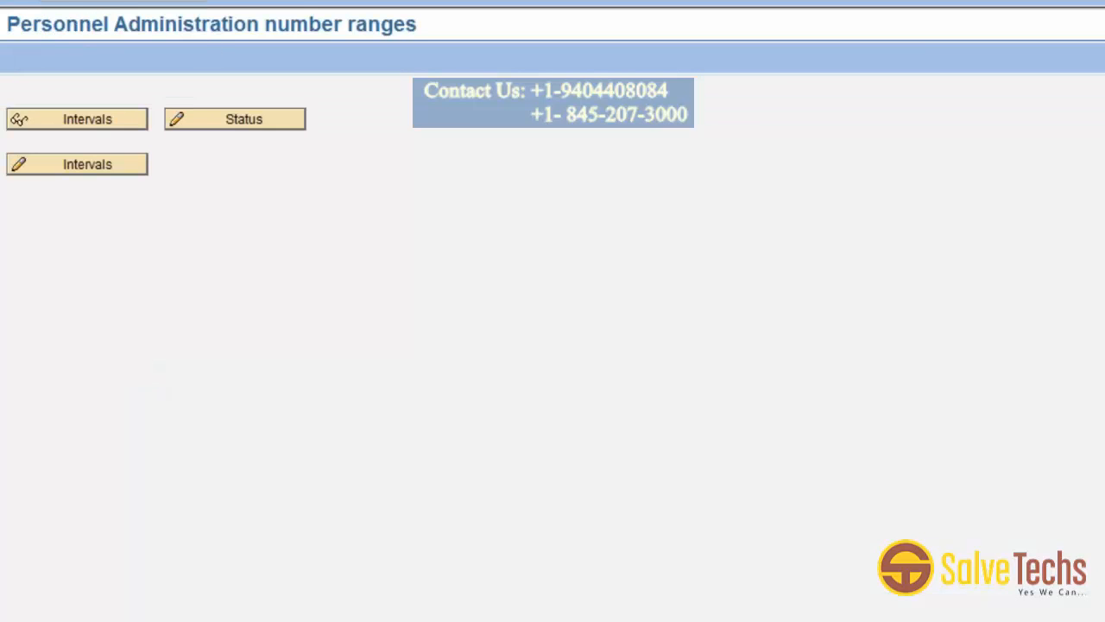
key("F3")
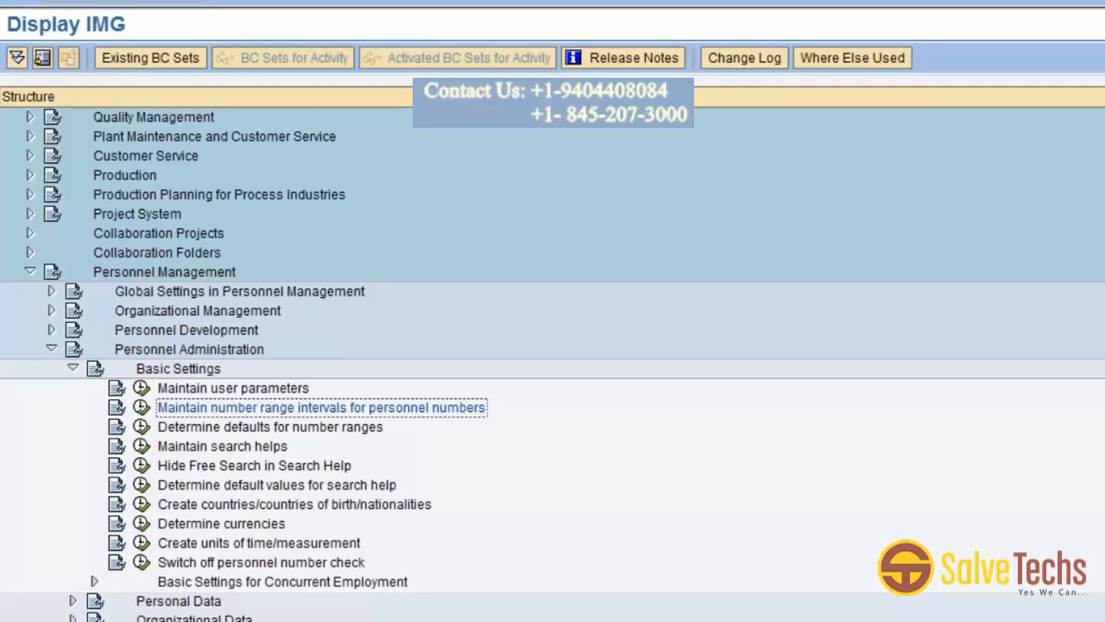
left_click(141, 409)
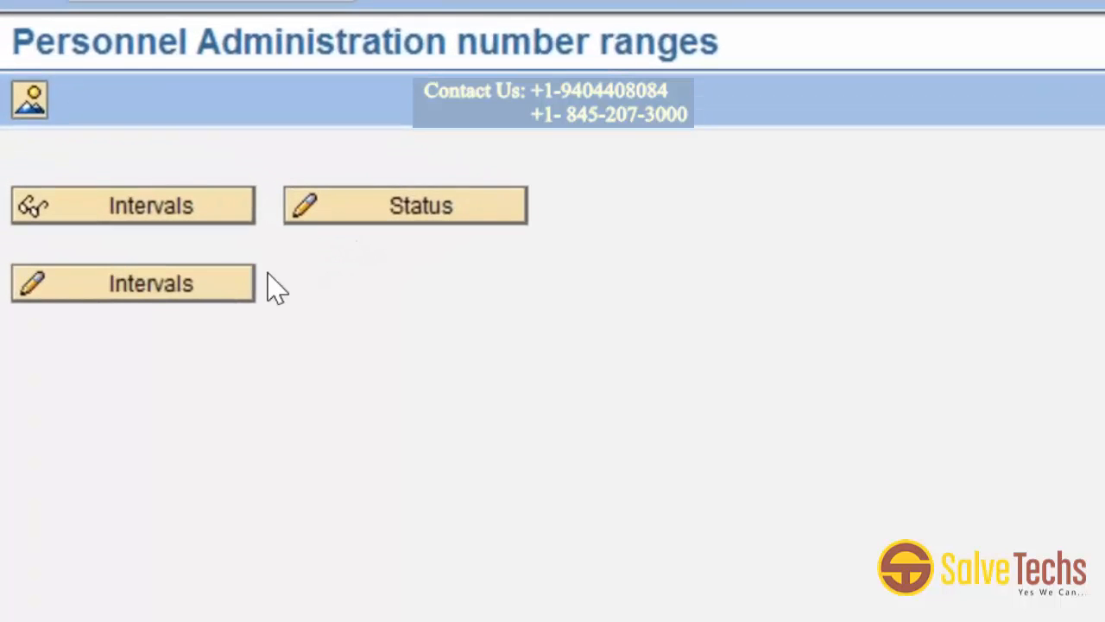
left_click(212, 294)
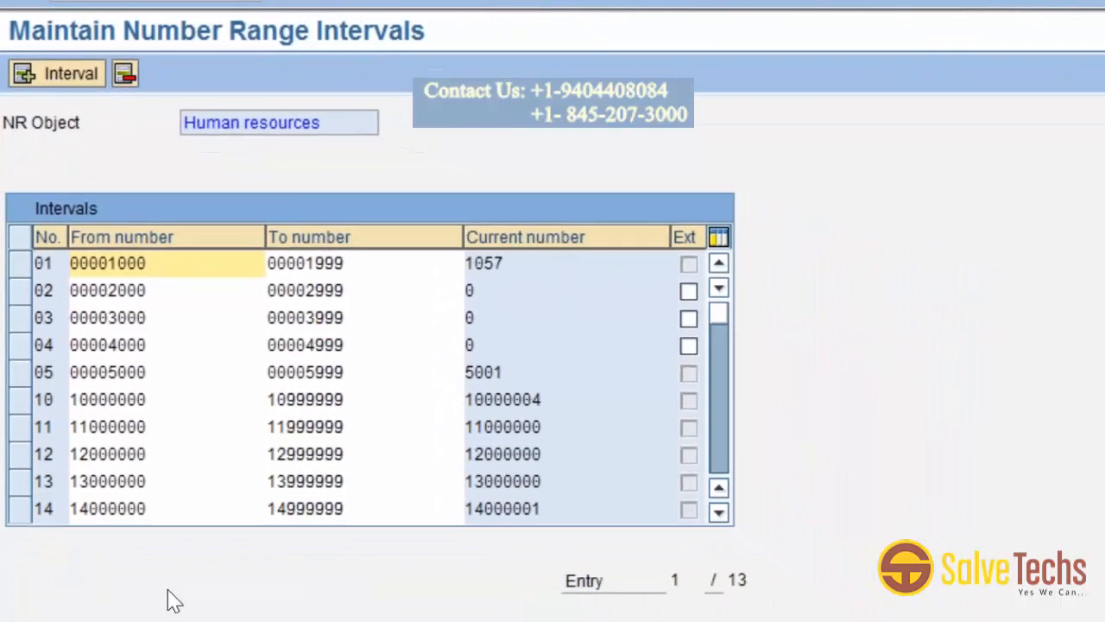
Review the existing personnel number range intervals, marking intervals 01 and 03.
left_click(195, 516)
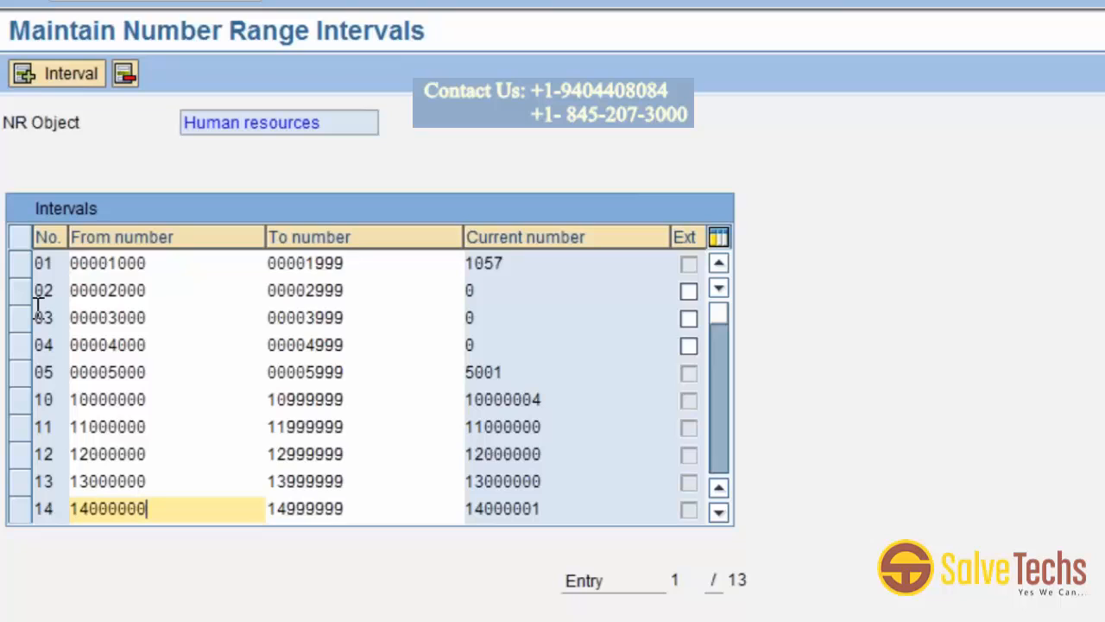
left_click(19, 262)
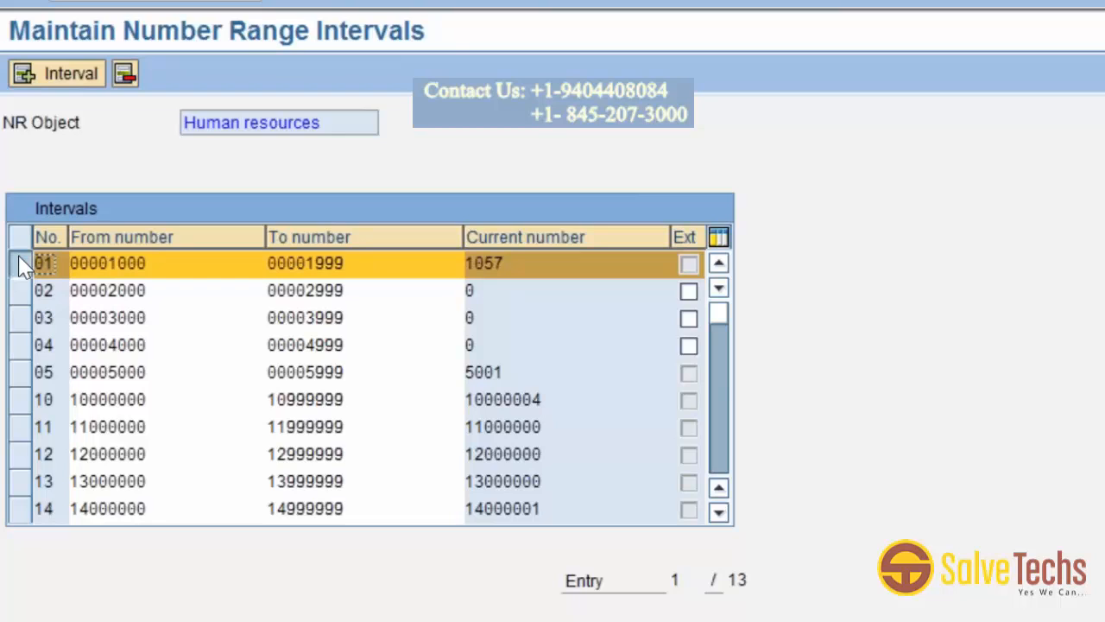
left_click(17, 324)
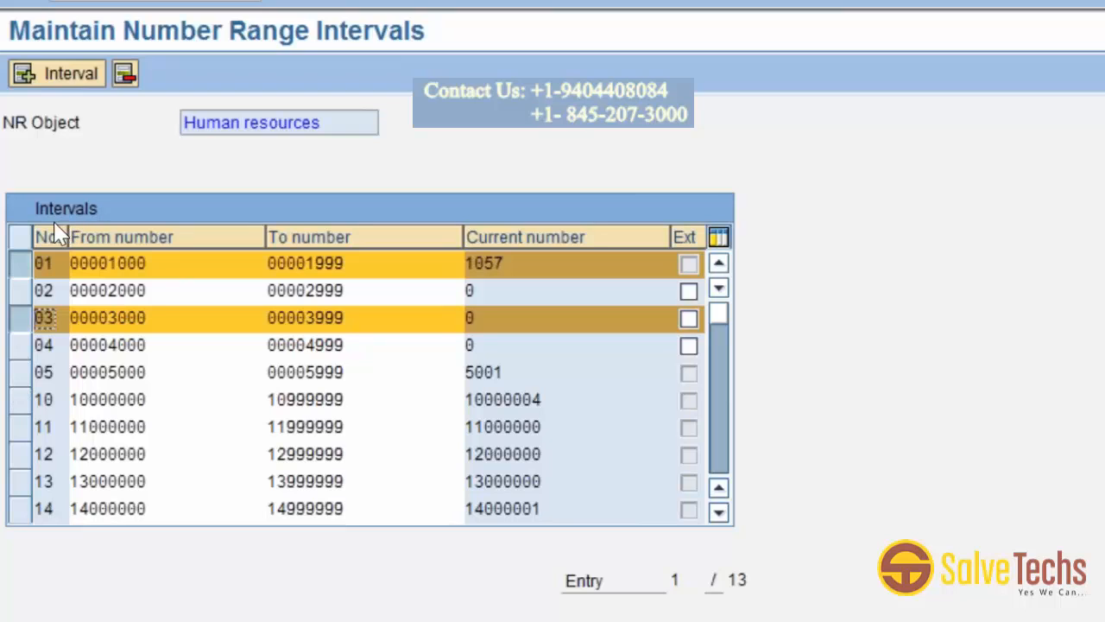
Insert a new interval 06 from 6001 to 6010 as an internal number range.
left_click(25, 76)
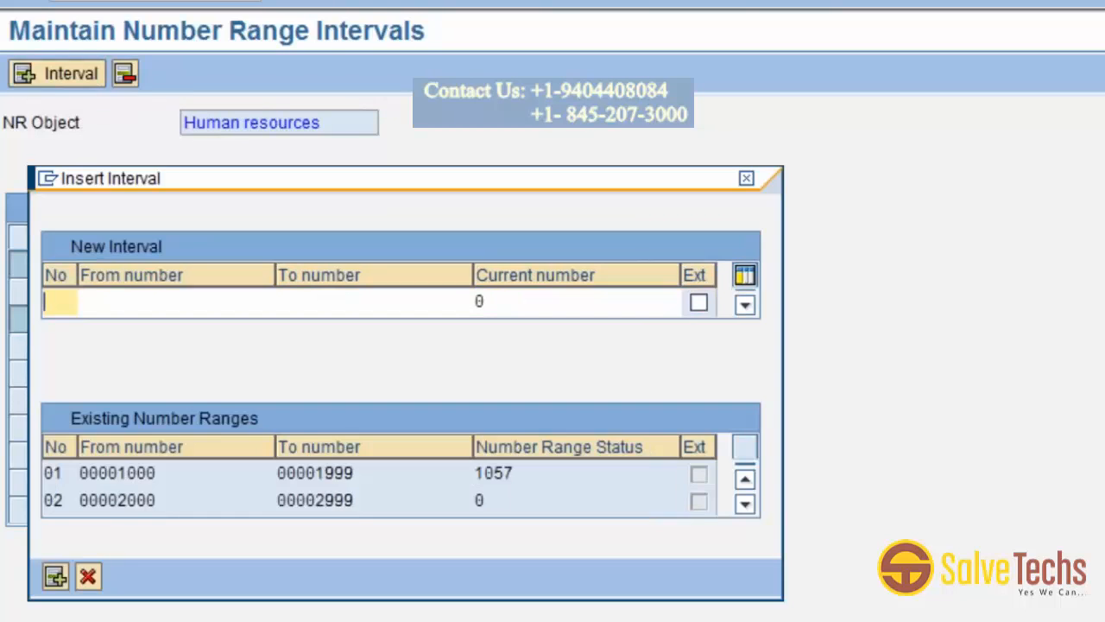
type("06")
left_click(91, 302)
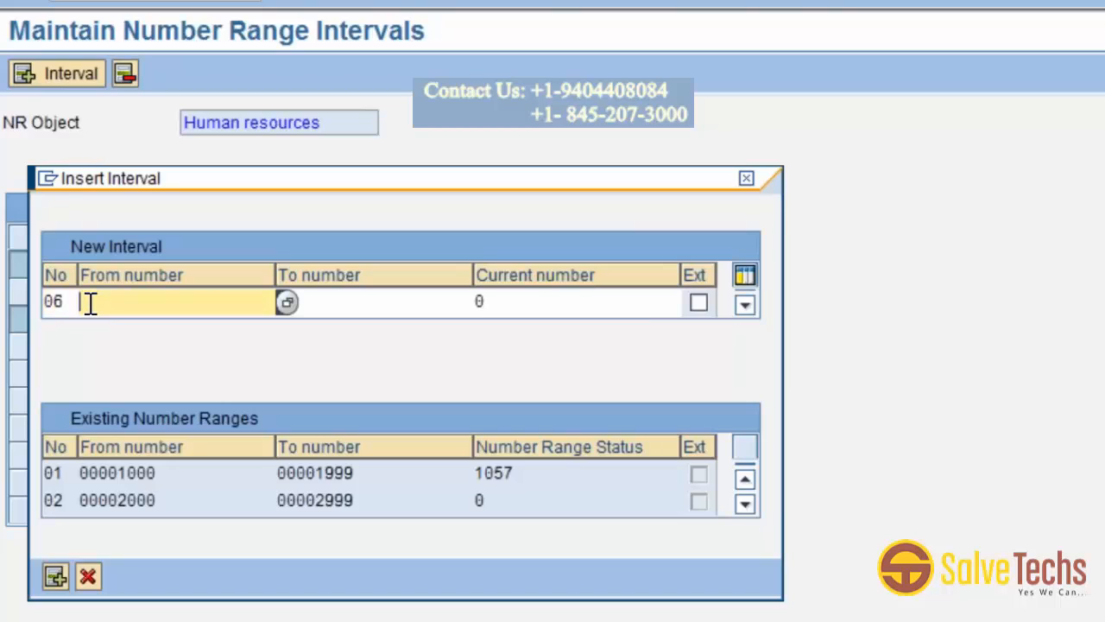
type("6001")
left_click(325, 303)
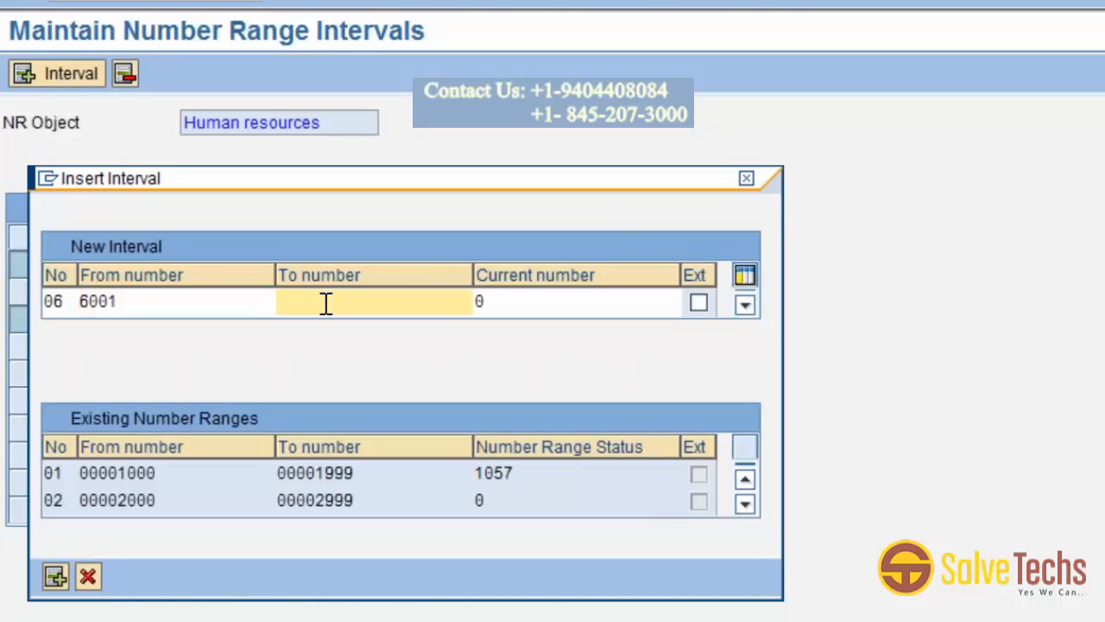
type("6010")
left_click(700, 304)
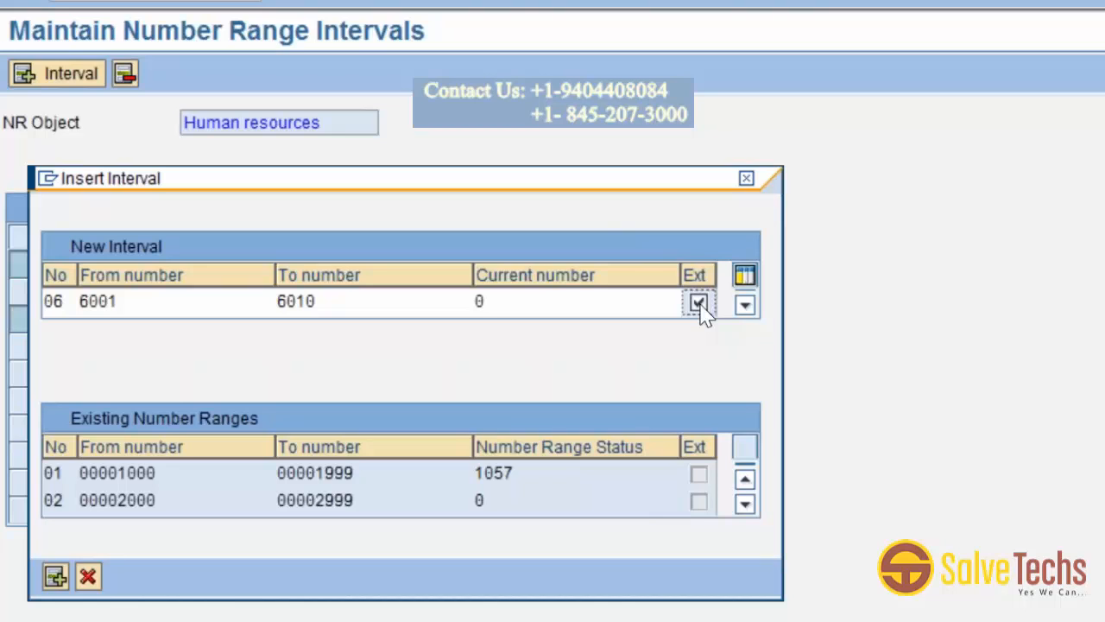
left_click(700, 304)
left_click(54, 576)
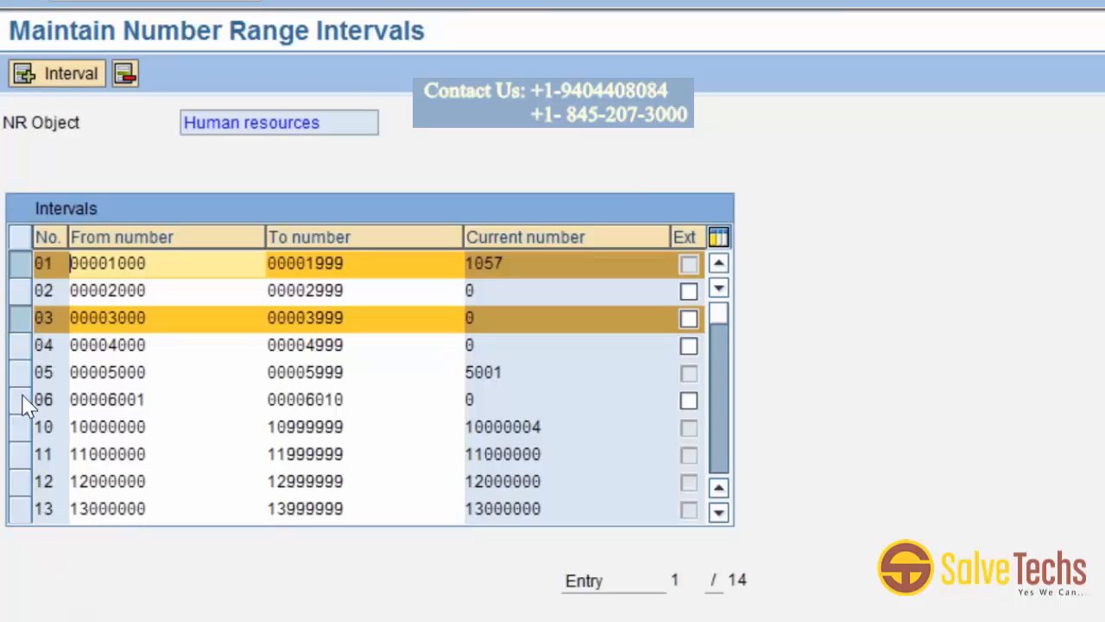
Select interval 06 and save the number range intervals.
left_click(21, 399)
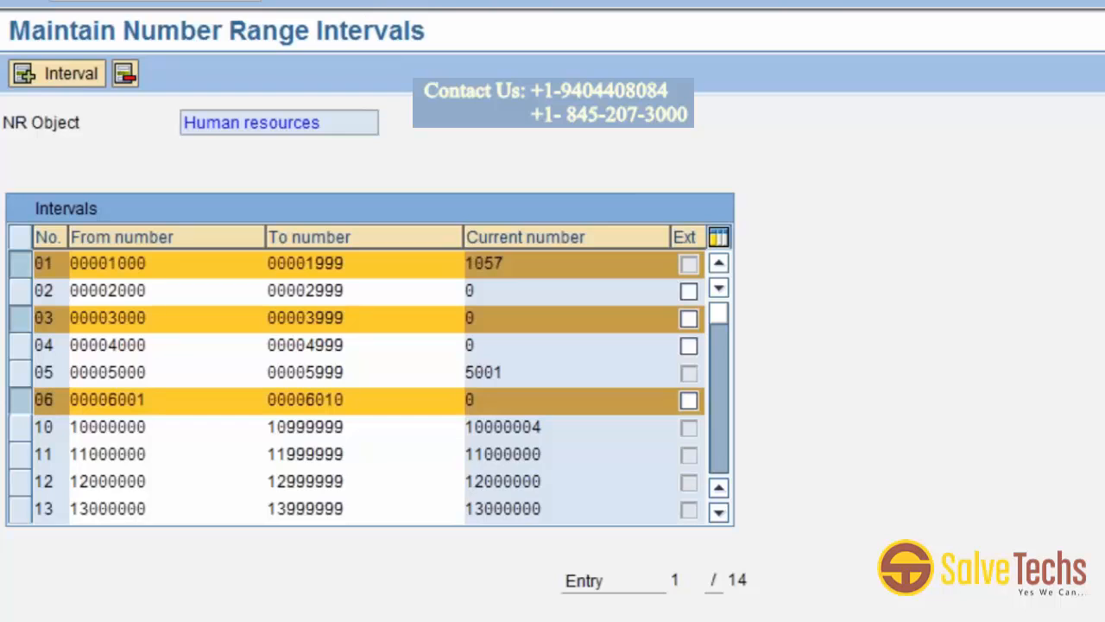
key("ctrl+s")
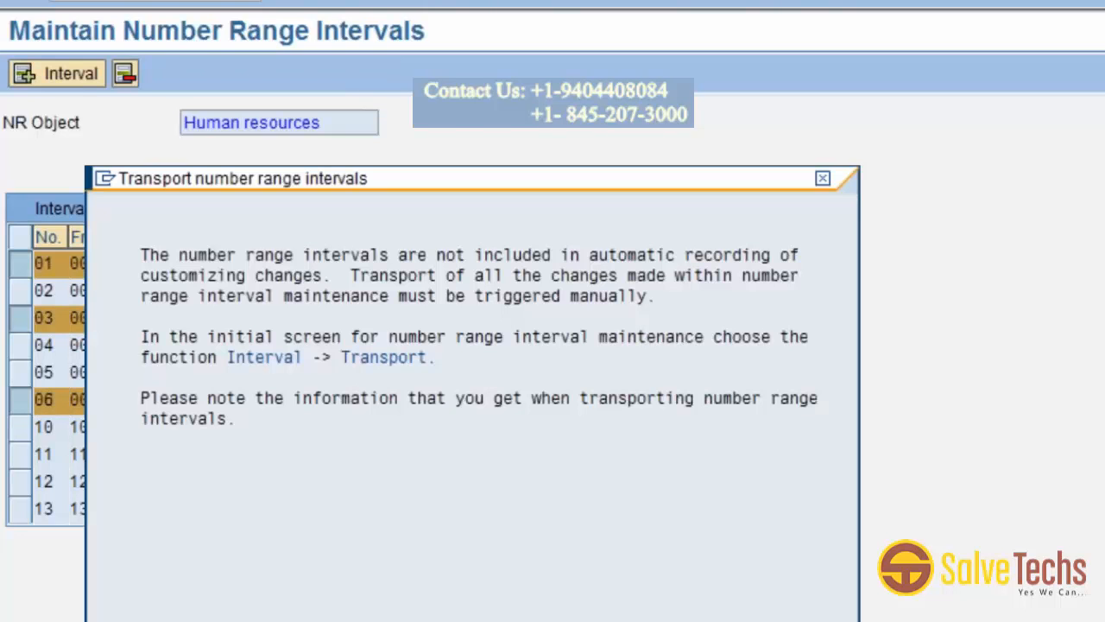
Dismiss the transport notice and leave number range maintenance, returning to the IMG structure.
key("Return")
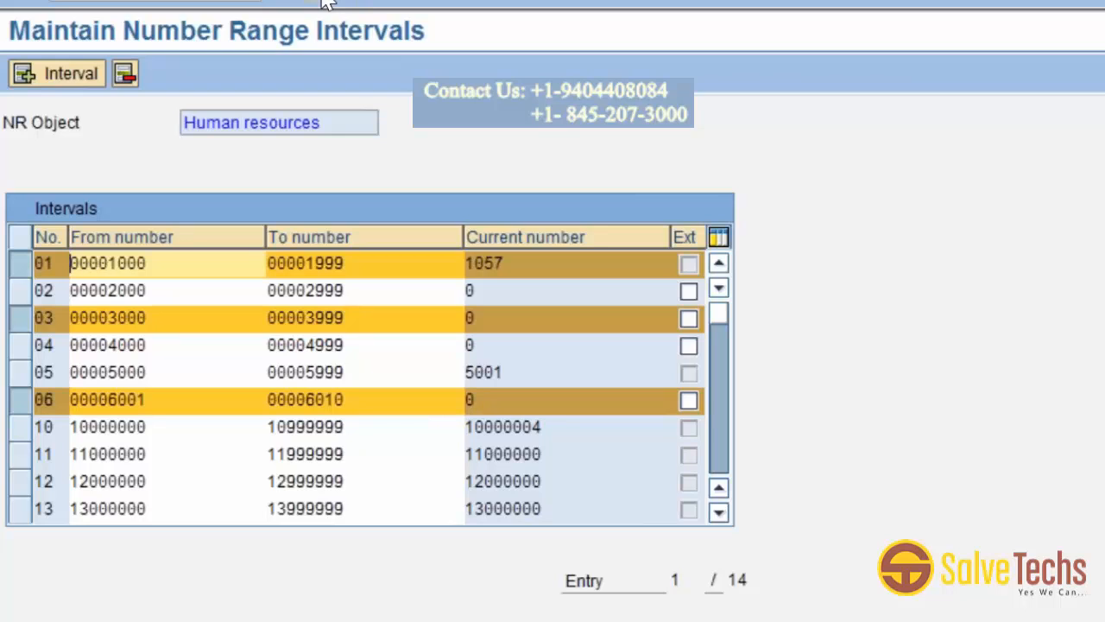
left_click(363, 1)
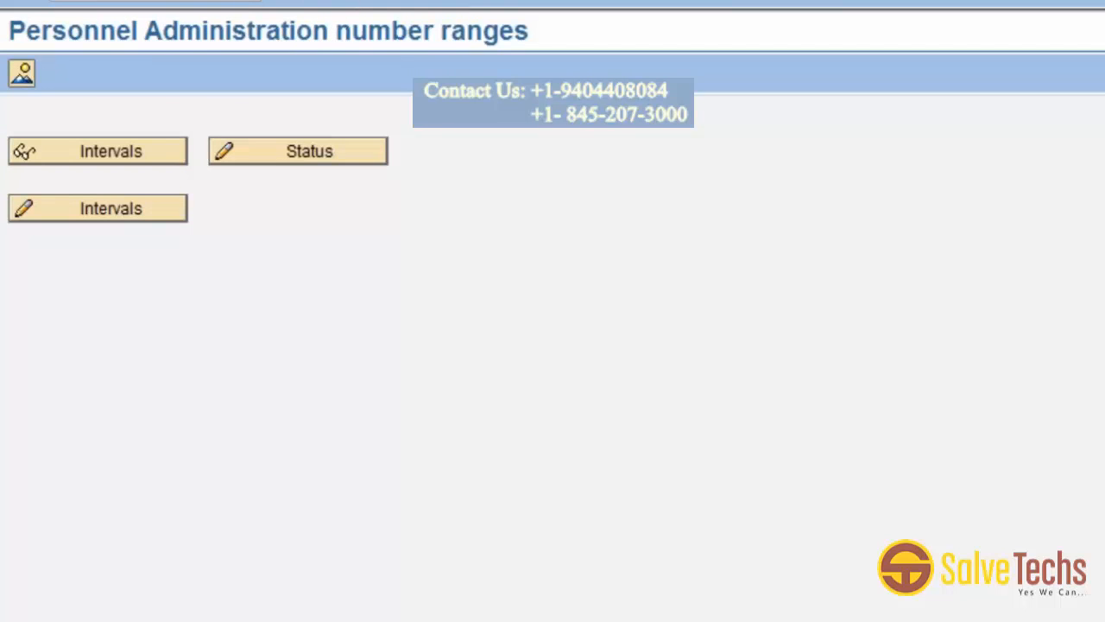
key("F3")
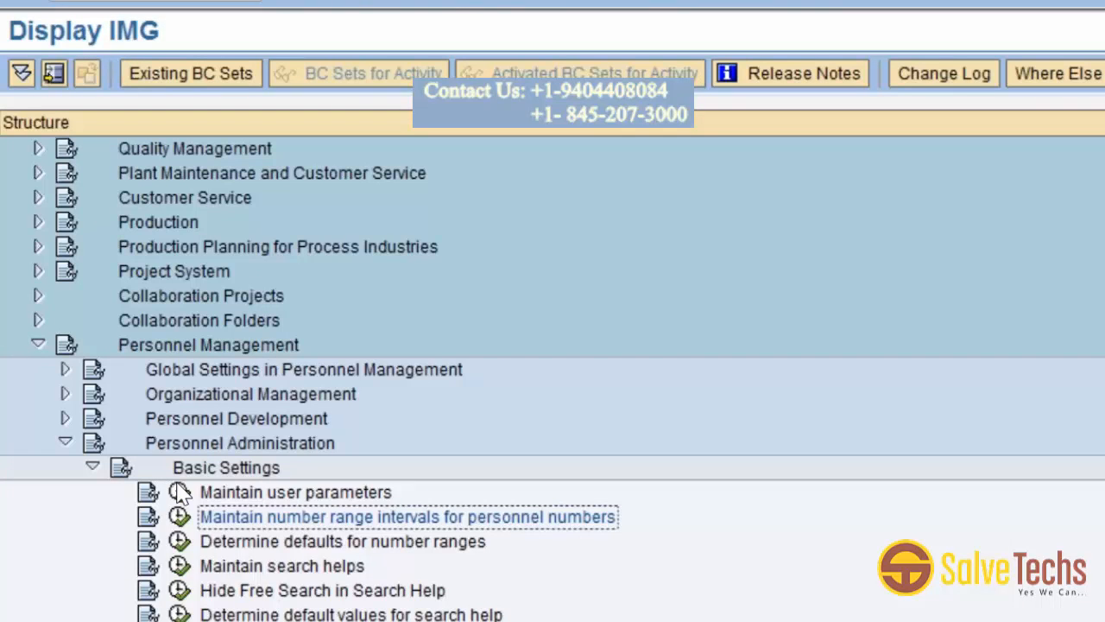
Open Determine defaults for number ranges and examine the NUMKR decision tree under USA, company code 3000.
left_click(178, 542)
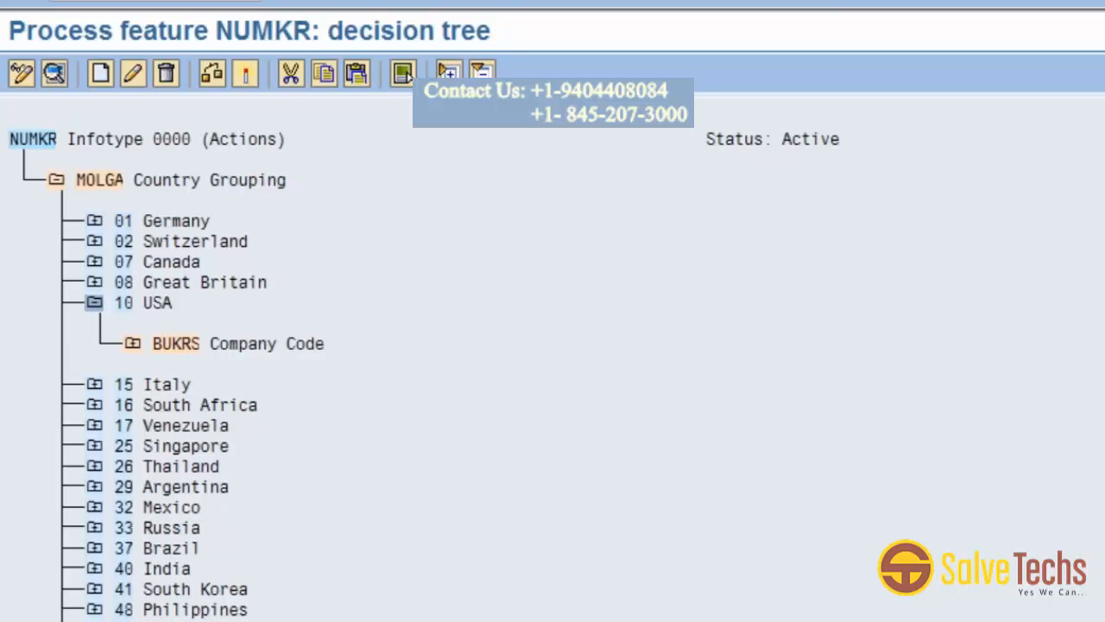
left_click(134, 345)
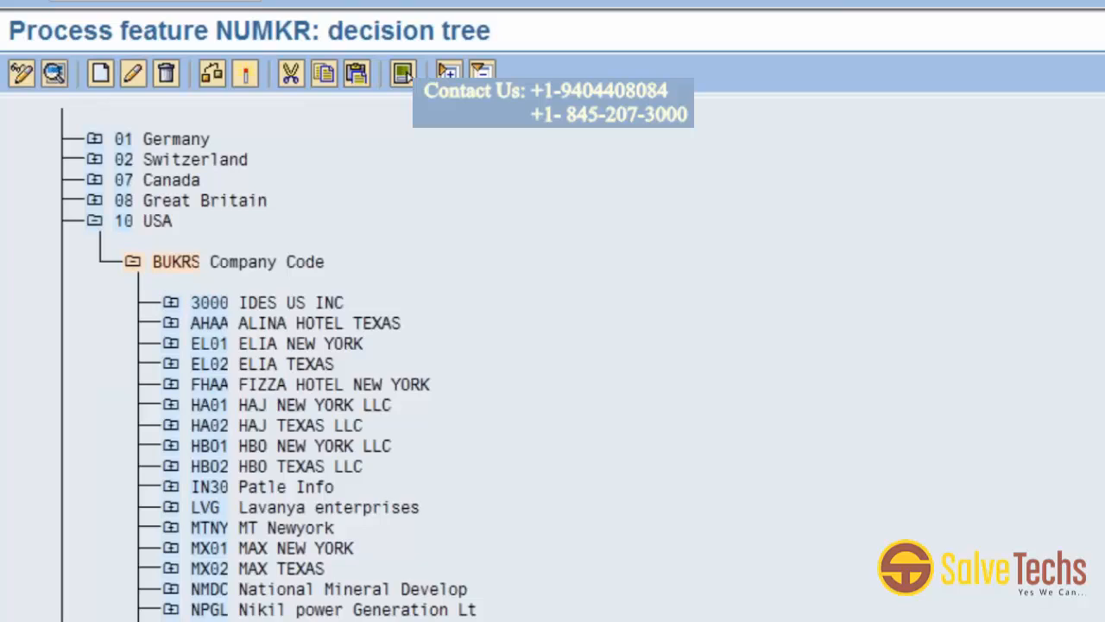
left_click(170, 303)
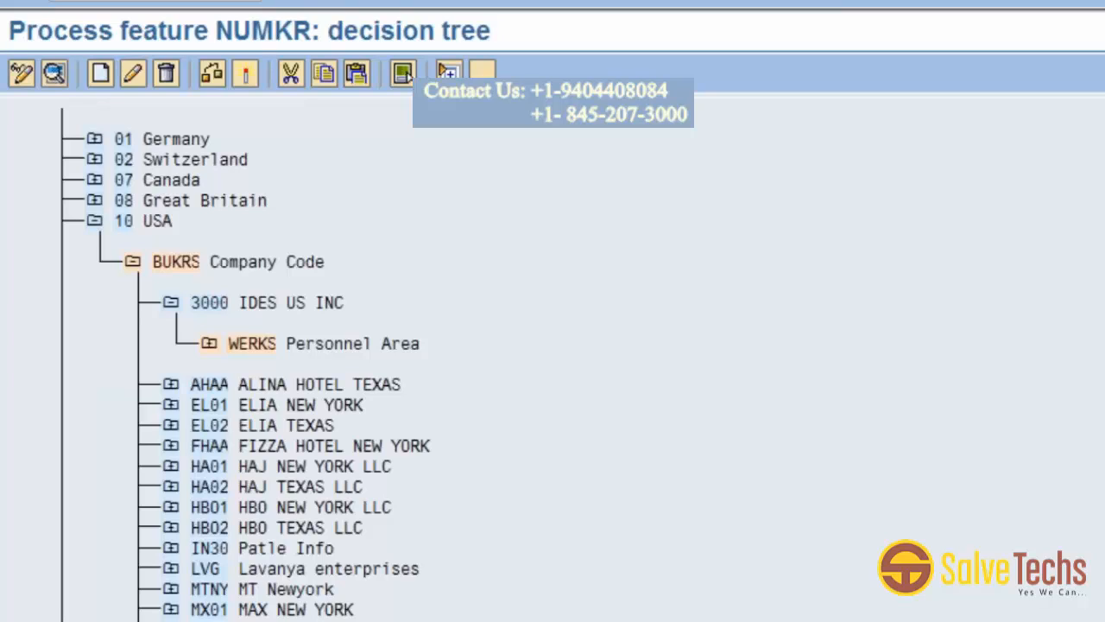
left_click(406, 74)
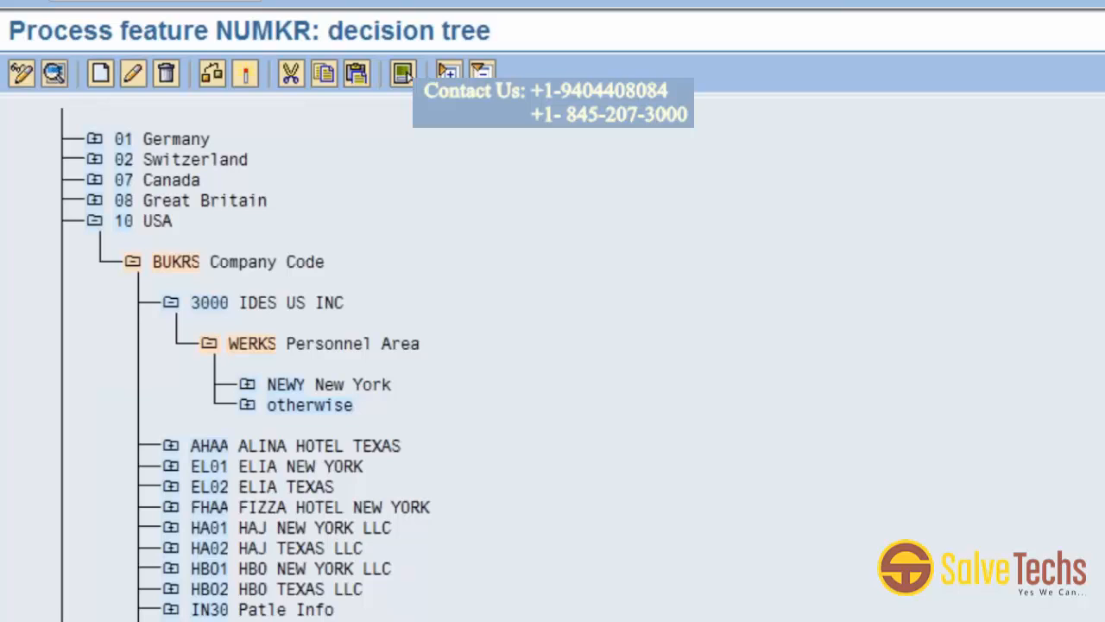
left_click(406, 75)
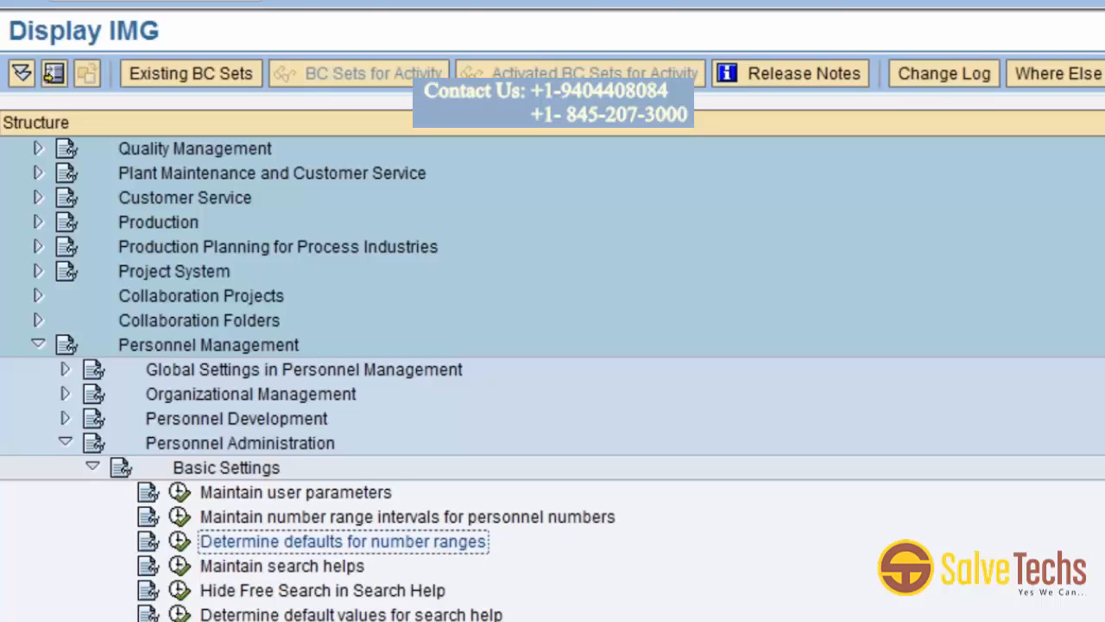
Reopen the NUMKR decision tree and create a new node under USA as a decision-operation field using MOLGA Country Grouping.
left_click(181, 540)
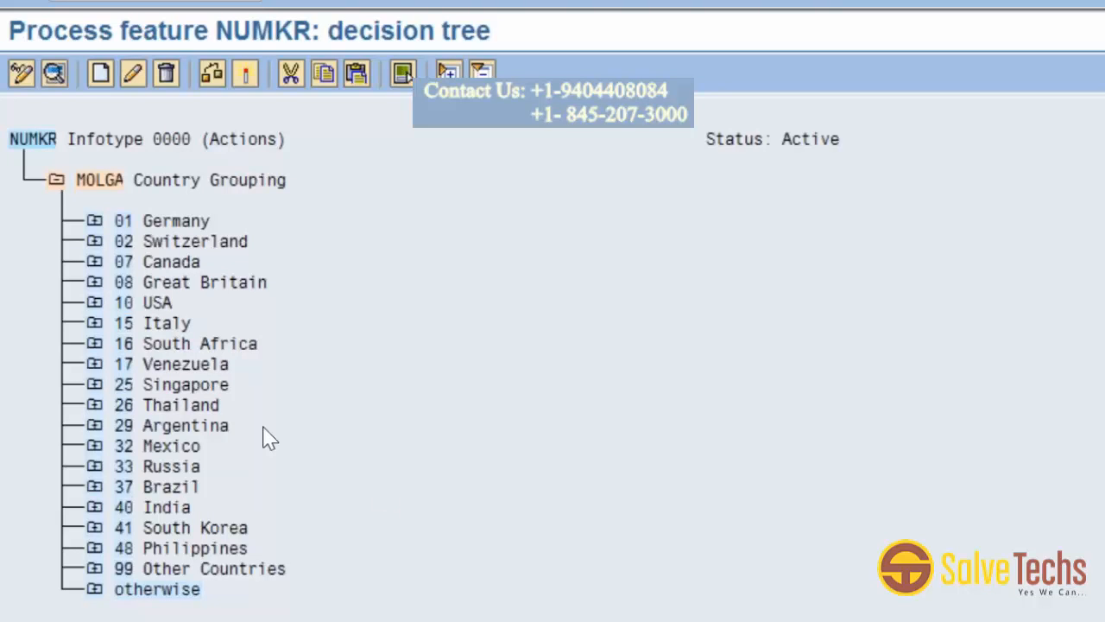
left_click(94, 303)
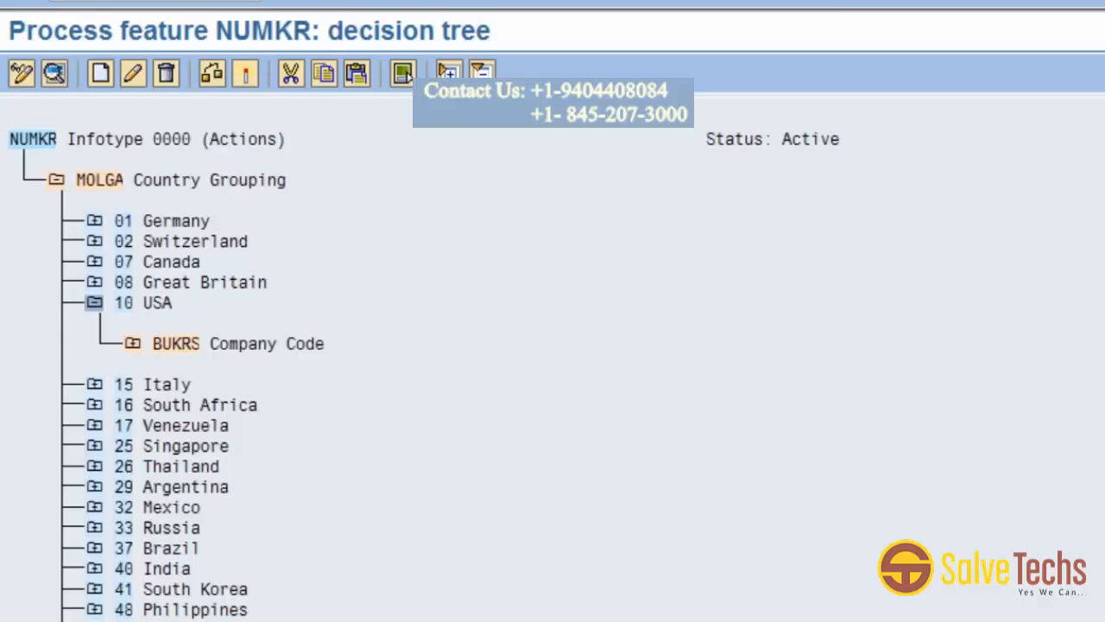
left_click(168, 350)
left_click(404, 74)
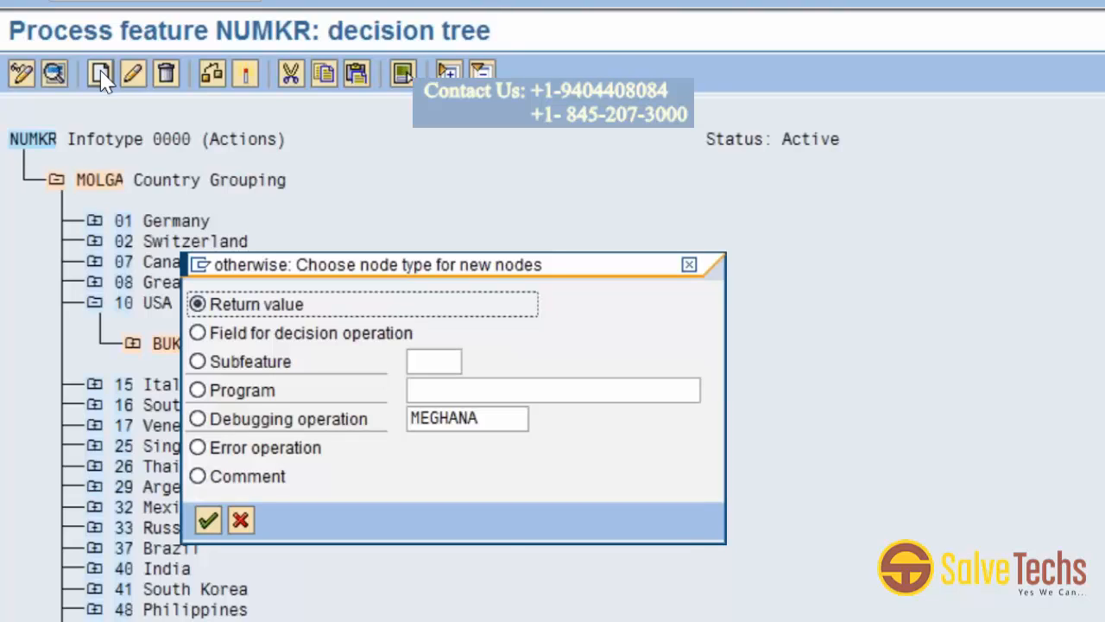
left_click(199, 333)
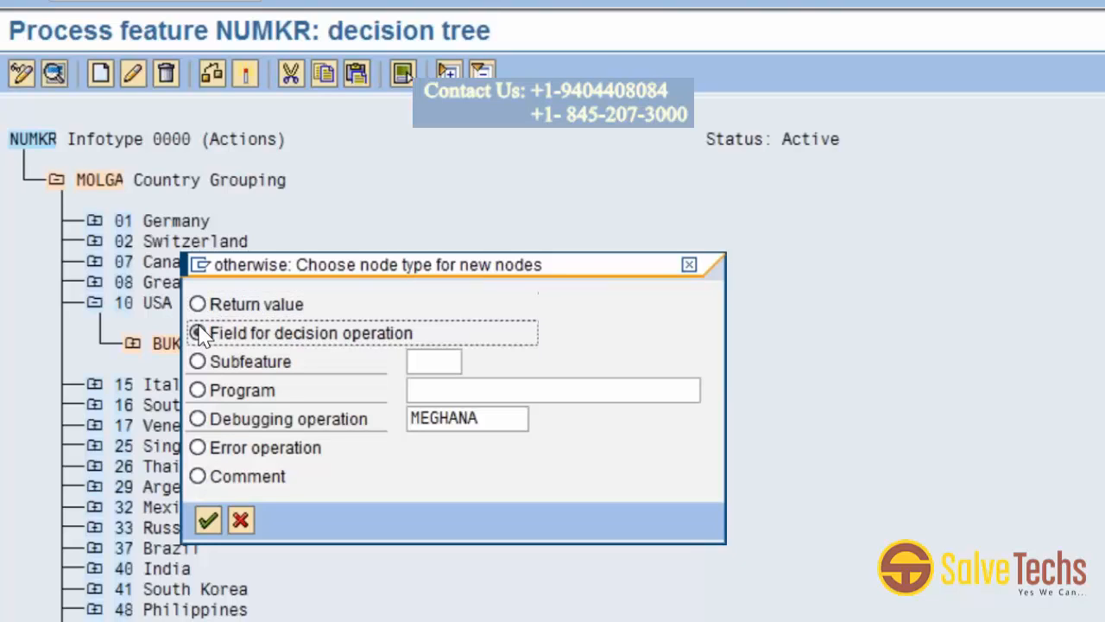
left_click(208, 520)
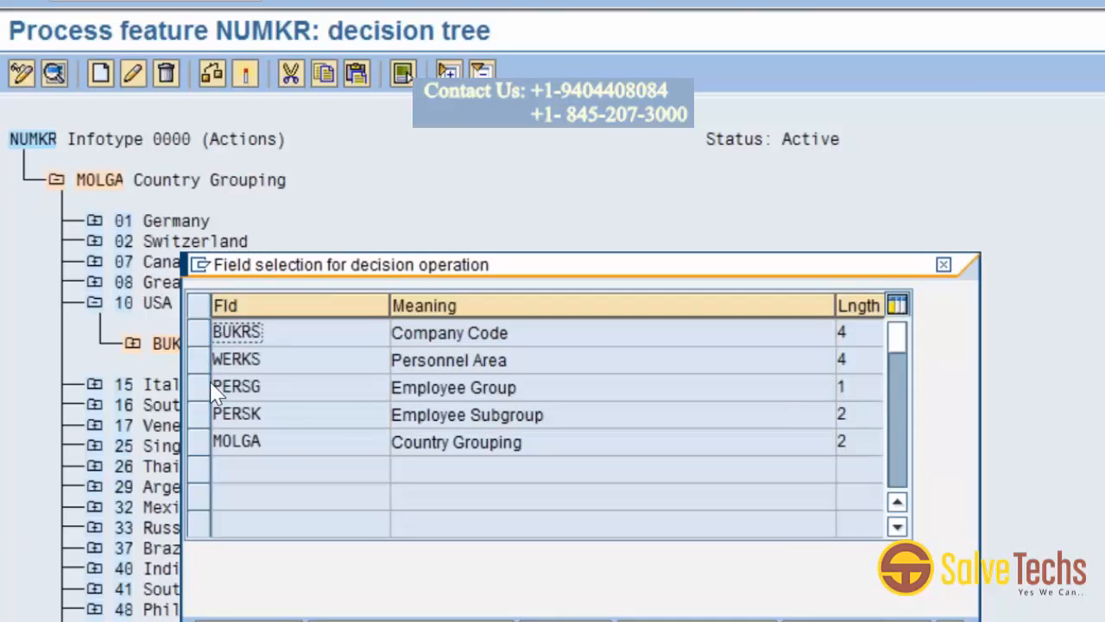
left_click(200, 443)
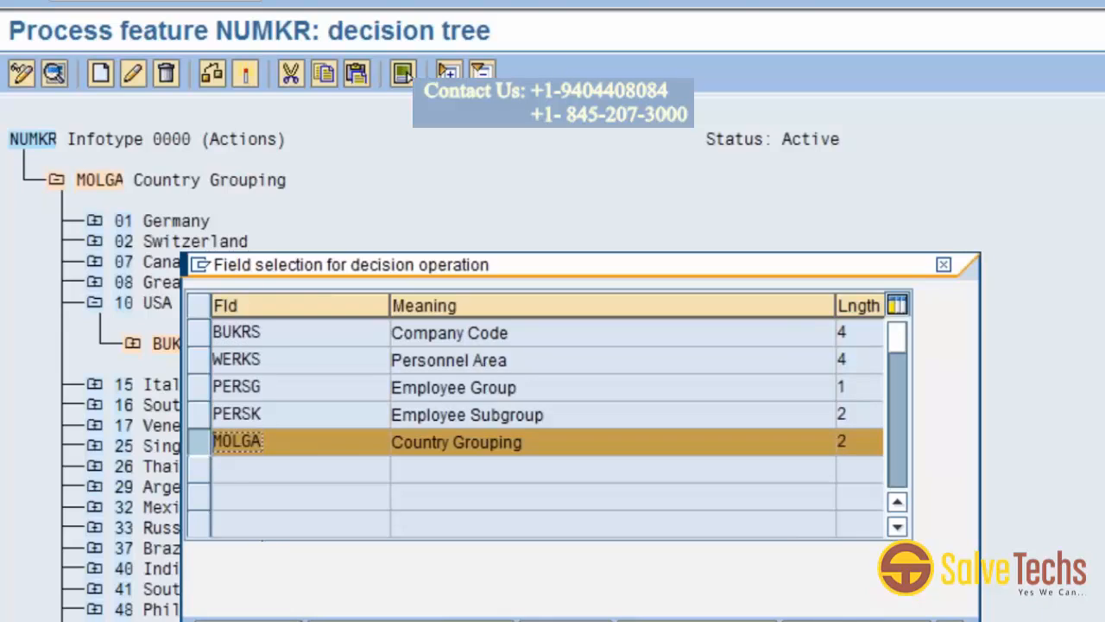
left_click(259, 621)
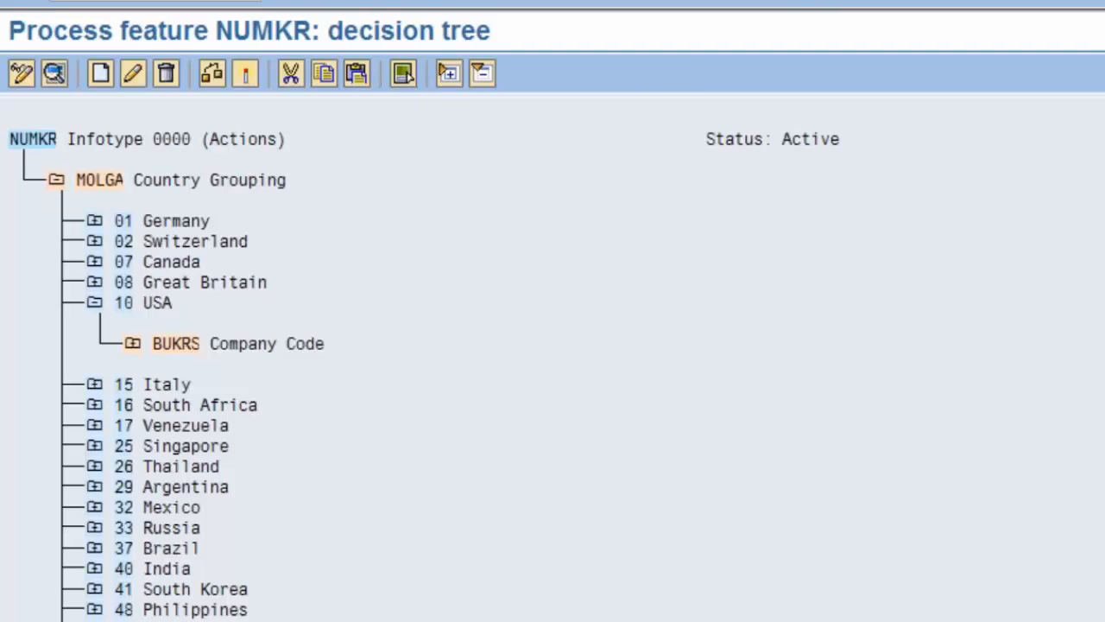
left_click(99, 76)
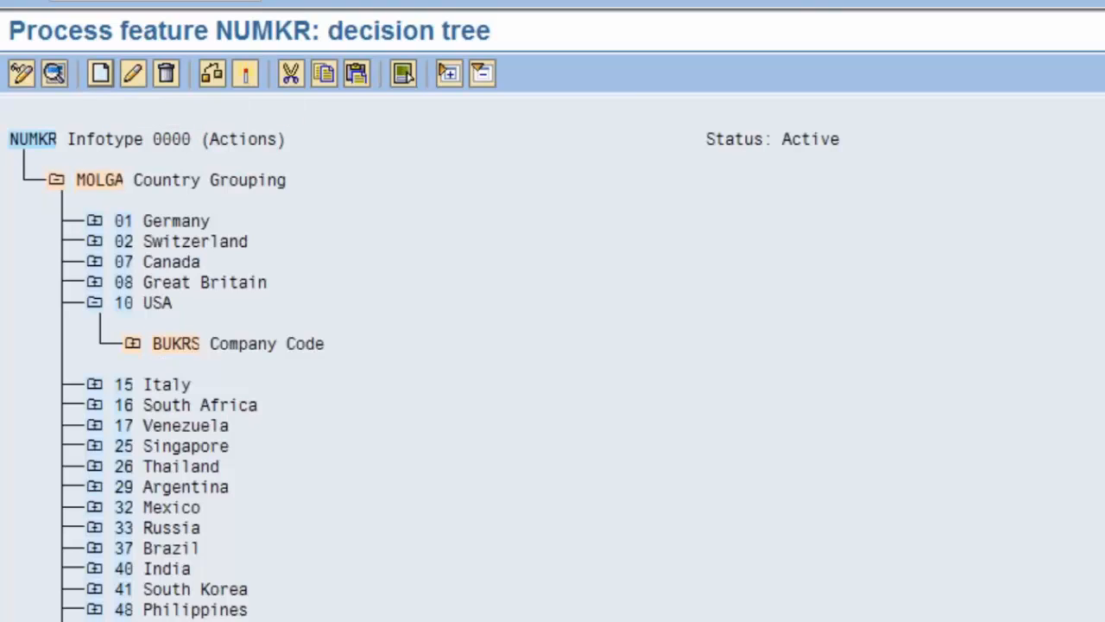